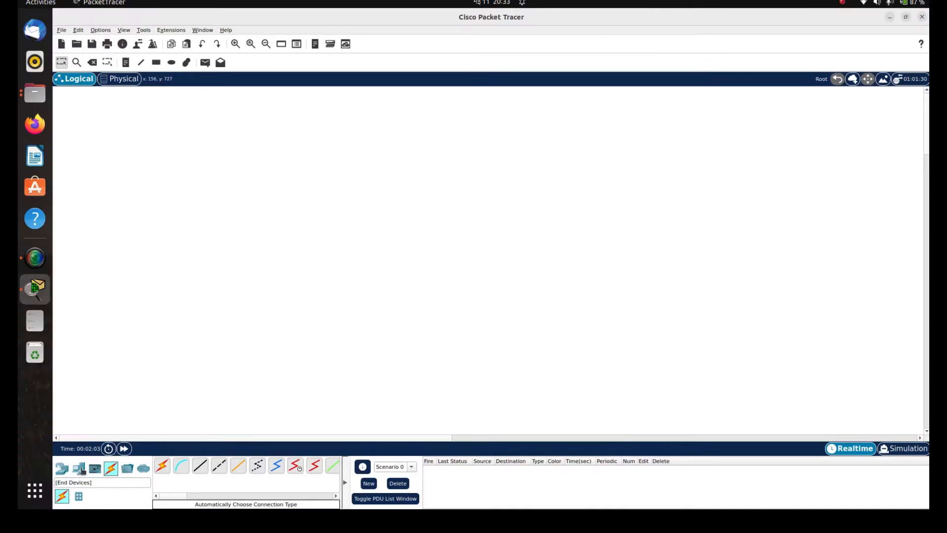
# - Place a PC in the workspace and a 2960 switch to its right
pyautogui.click(78, 468)
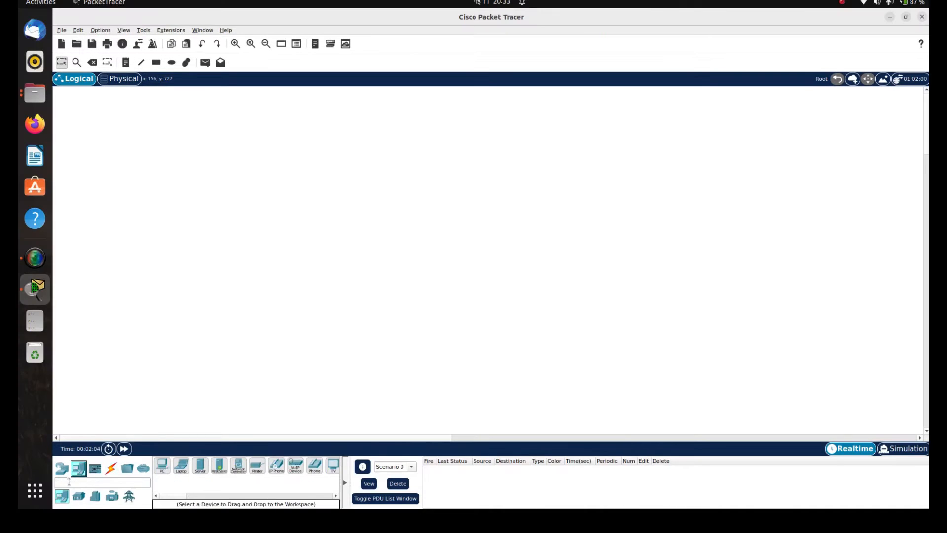
pyautogui.moveTo(164, 474); pyautogui.dragTo(167, 244)
pyautogui.click(75, 481)
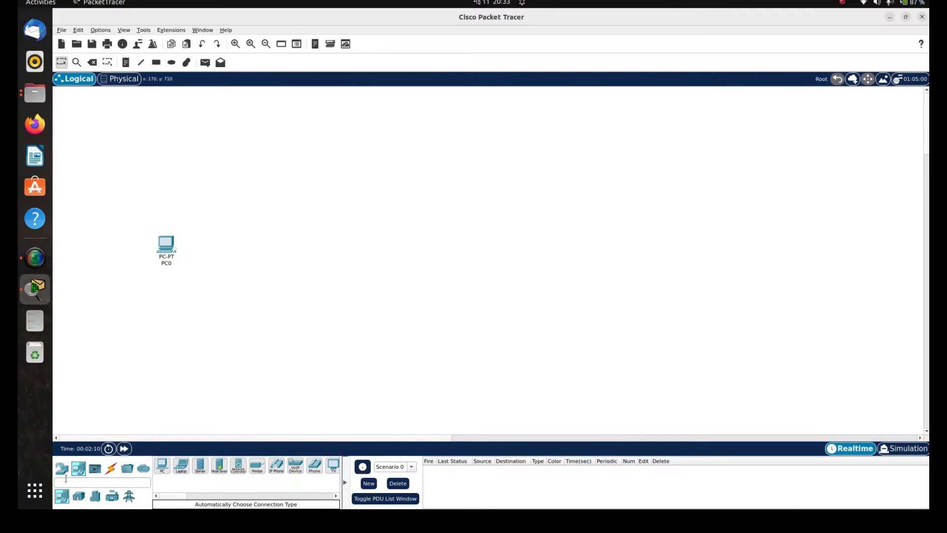
pyautogui.click(61, 467)
pyautogui.moveTo(78, 496); pyautogui.dragTo(277, 256)
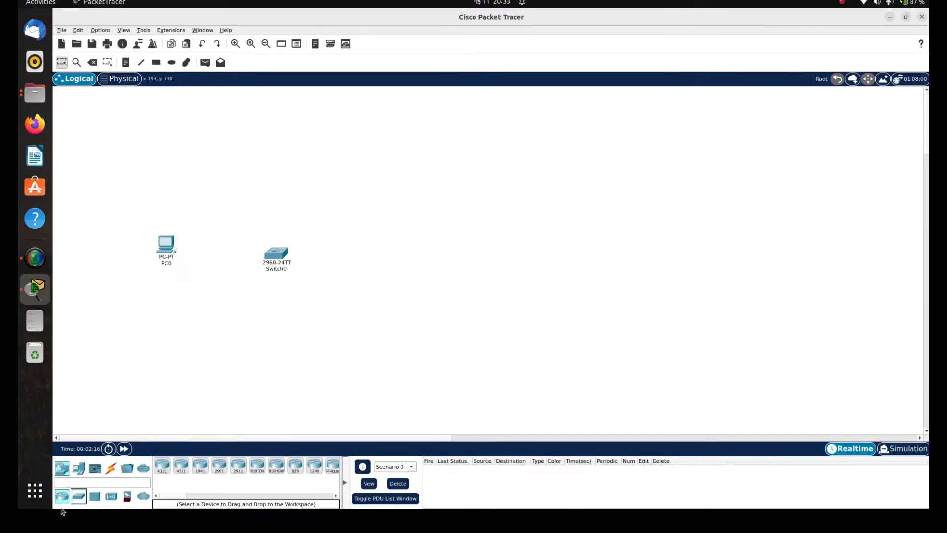
# - Search the device list for servers and place one server above and to the right of the switch
pyautogui.click(79, 483)
pyautogui.write('servers')
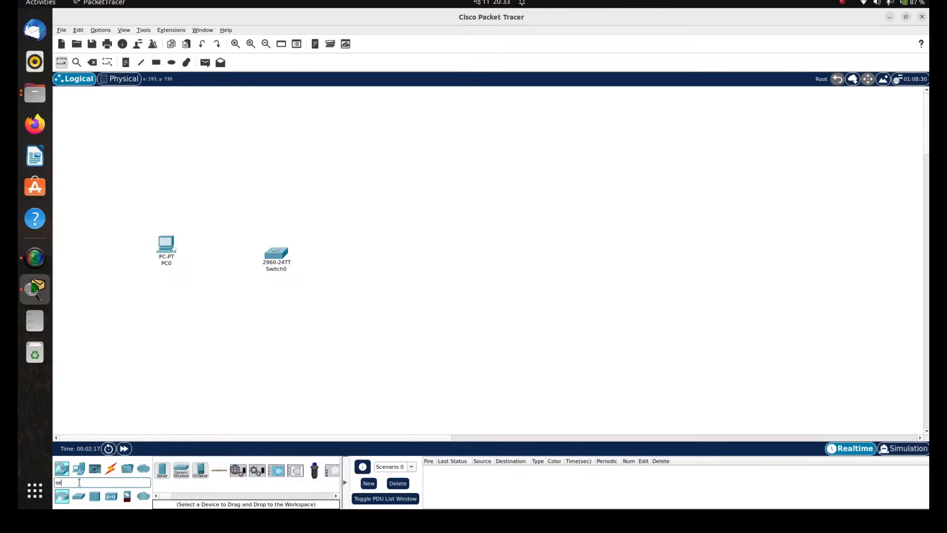
pyautogui.press('BackSpace')
pyautogui.press('BackSpace')
pyautogui.press('BackSpace')
pyautogui.press('BackSpace')
pyautogui.press('BackSpace')
pyautogui.press('BackSpace')
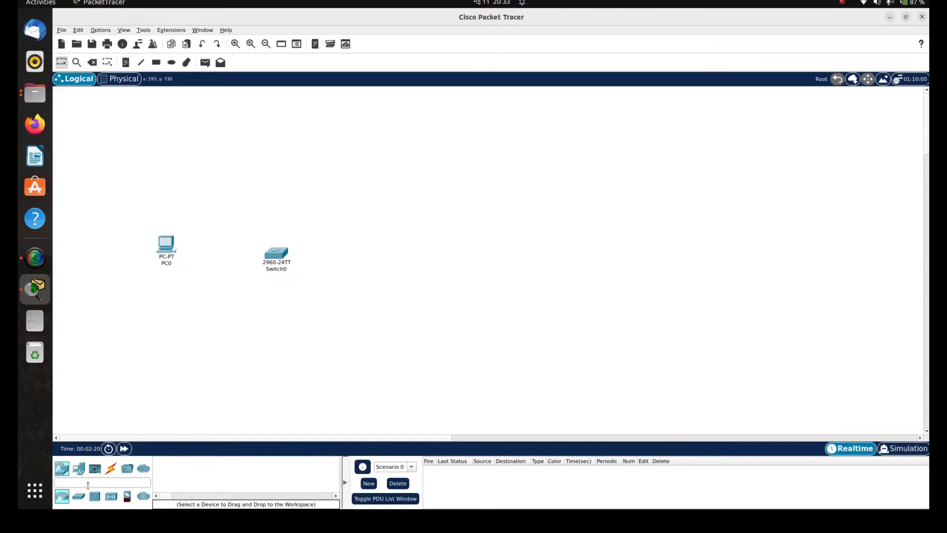
pyautogui.write('er')
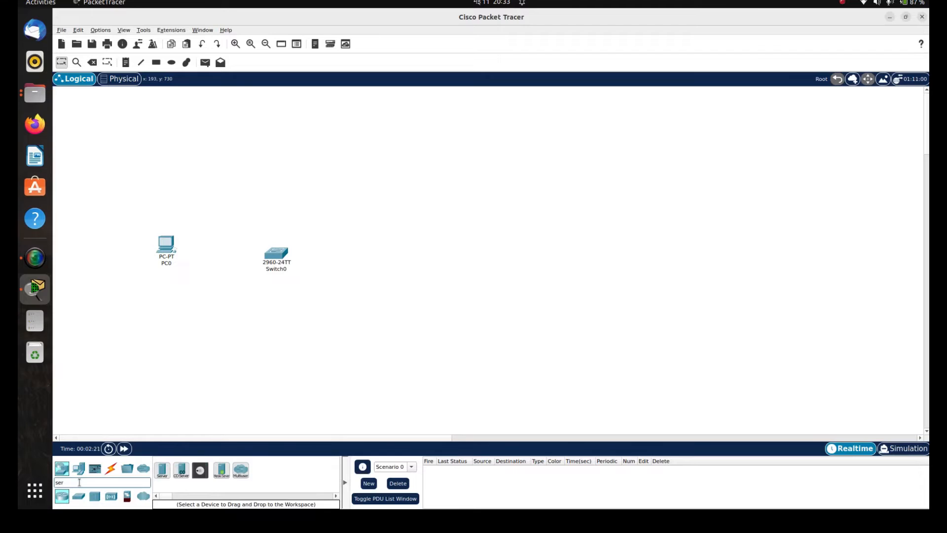
pyautogui.write('vers')
pyautogui.click(162, 469)
pyautogui.click(284, 309)
pyautogui.click(384, 143)
# - Place two more servers in a column below Server0
pyautogui.click(164, 475)
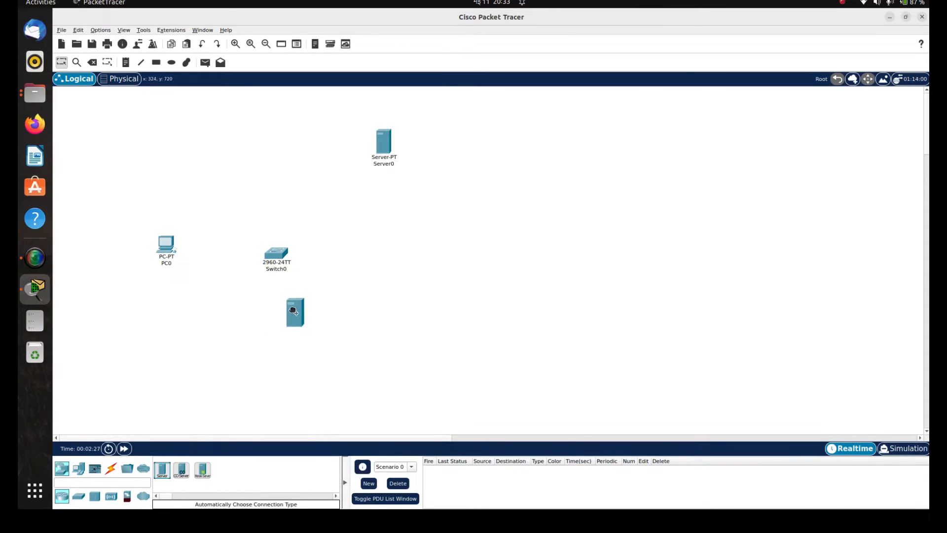
pyautogui.click(386, 250)
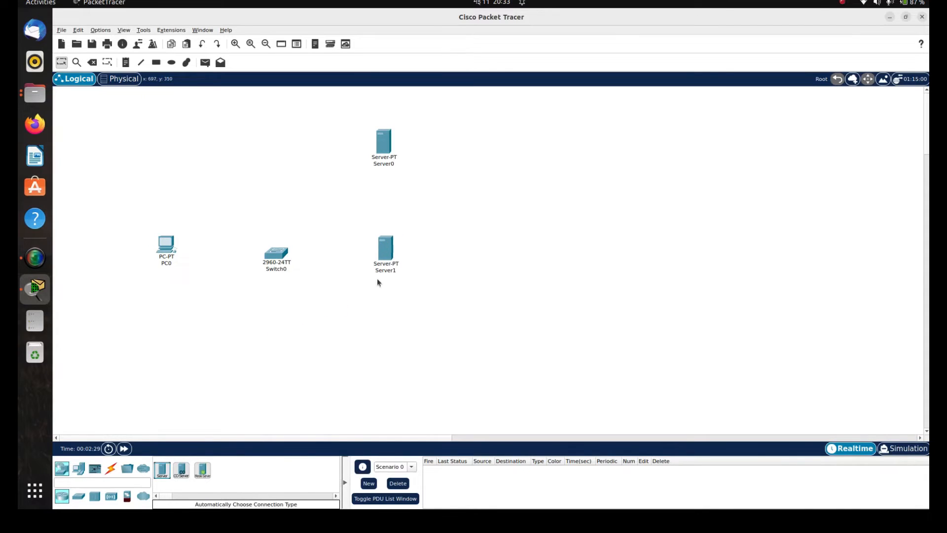
pyautogui.click(164, 471)
pyautogui.click(387, 332)
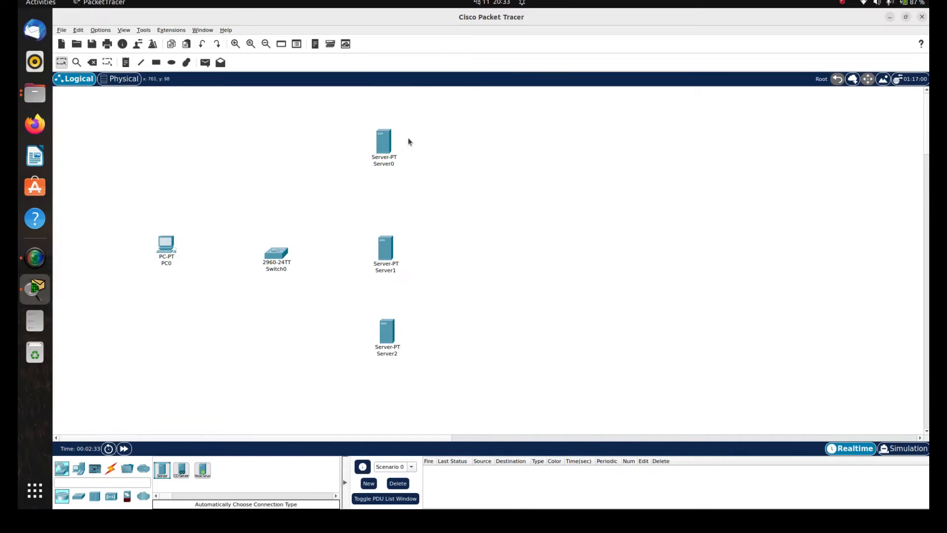
# - Add a text note reading "DHCP Server" beside Server0
pyautogui.click(383, 148)
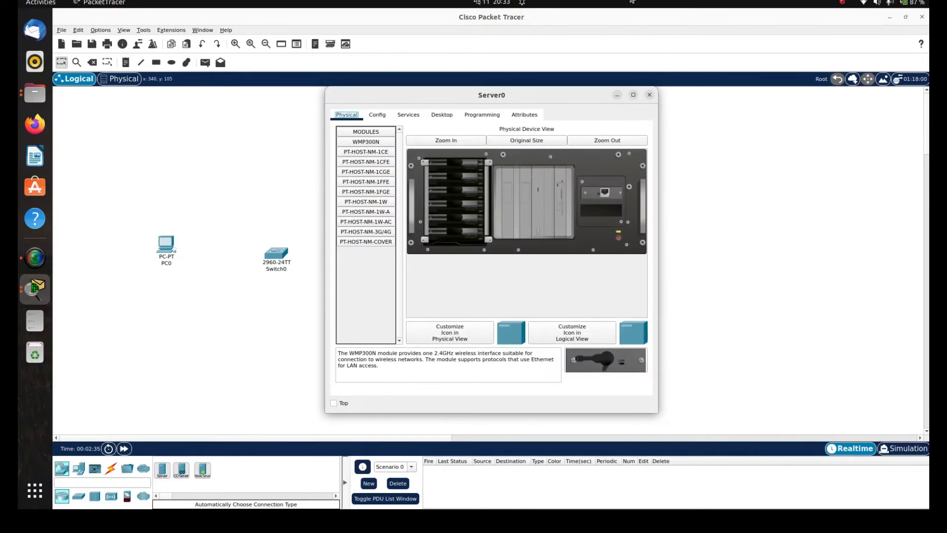
pyautogui.click(649, 95)
pyautogui.click(126, 62)
pyautogui.click(435, 141)
pyautogui.write('DHC')
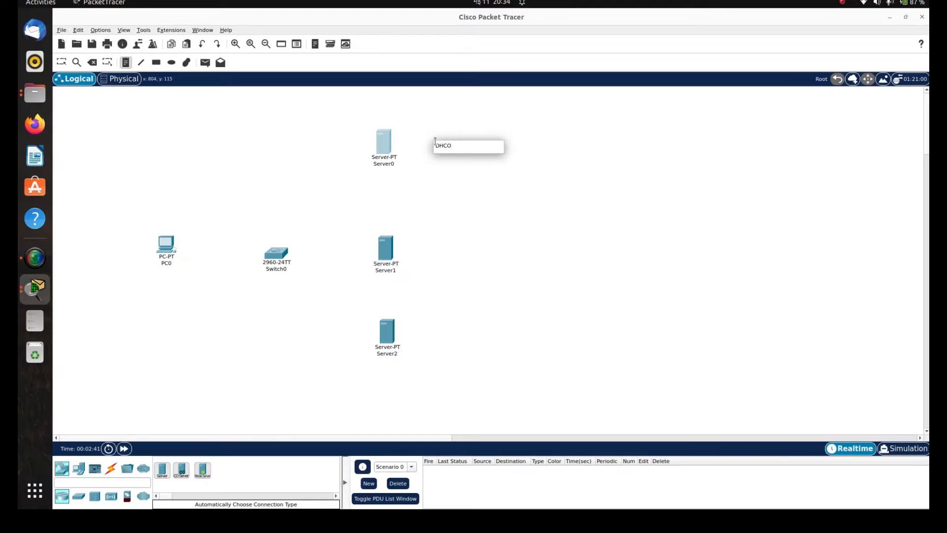
pyautogui.write('P Server')
# - Add the text notes "DNS Server" beside Server1 and "FileServer" beside Server2
pyautogui.click(433, 247)
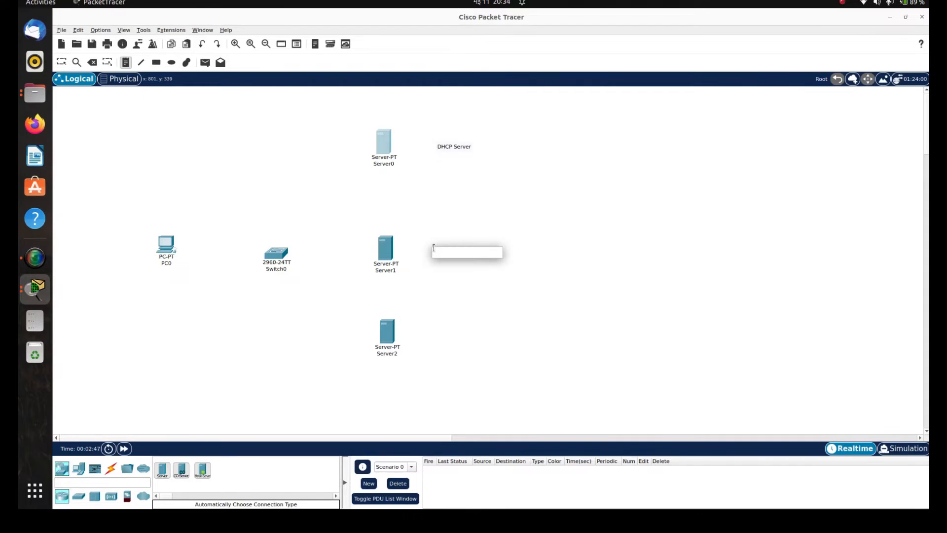
pyautogui.write('DNS Server')
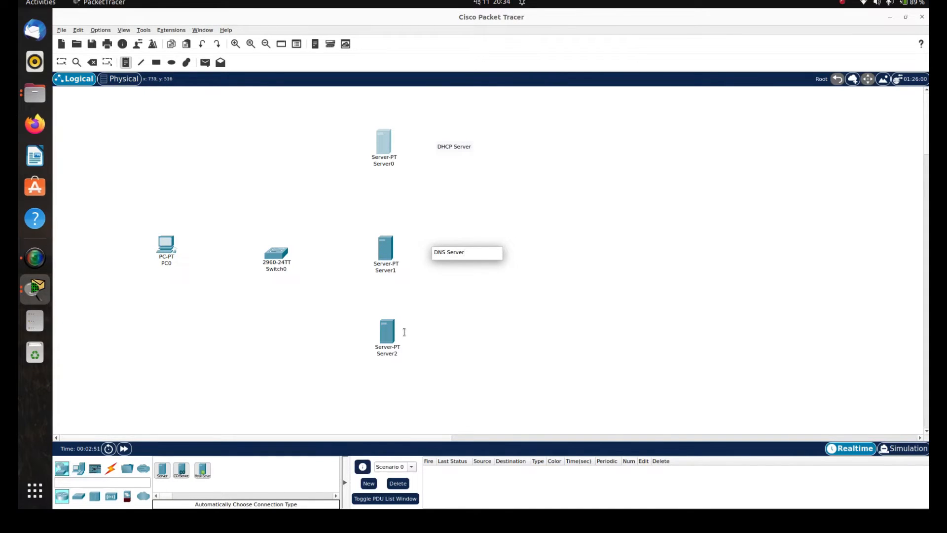
pyautogui.click(437, 332)
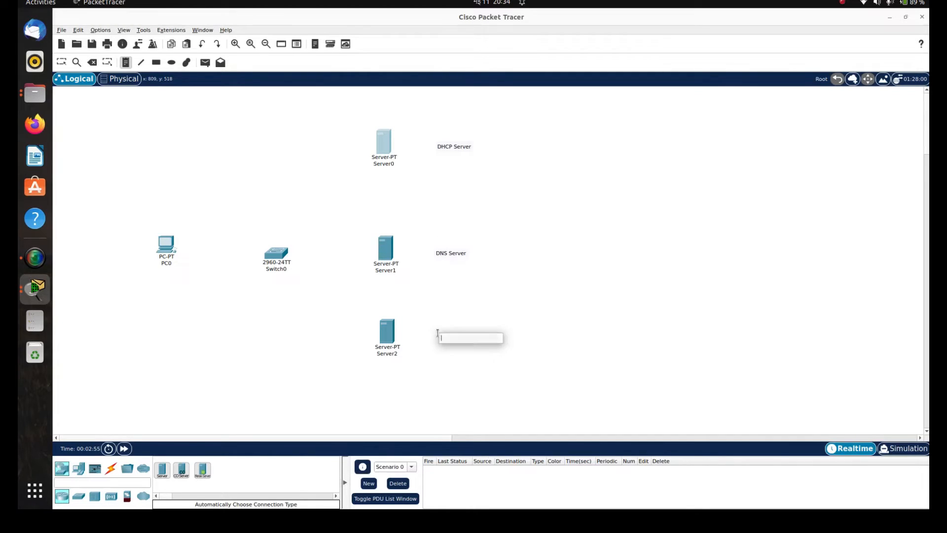
pyautogui.write('File')
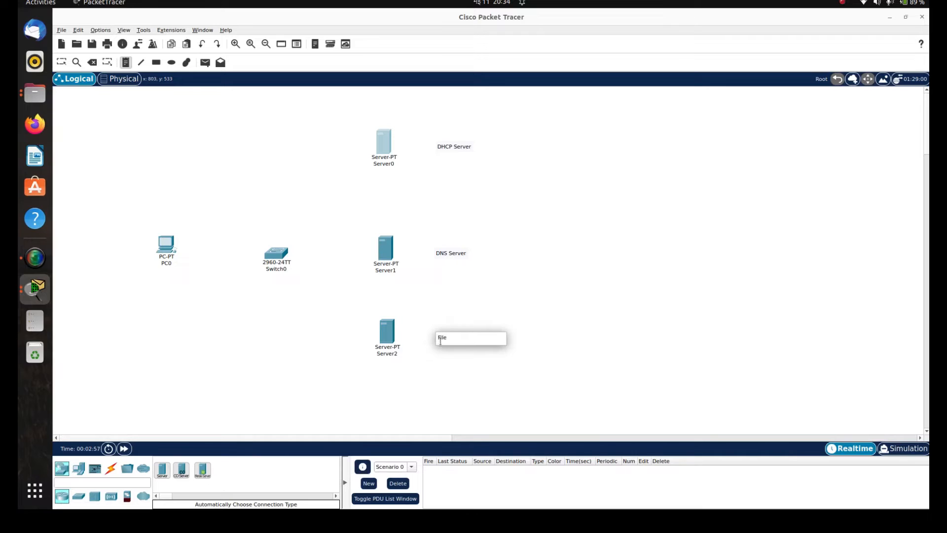
pyautogui.write('Server')
pyautogui.click(564, 332)
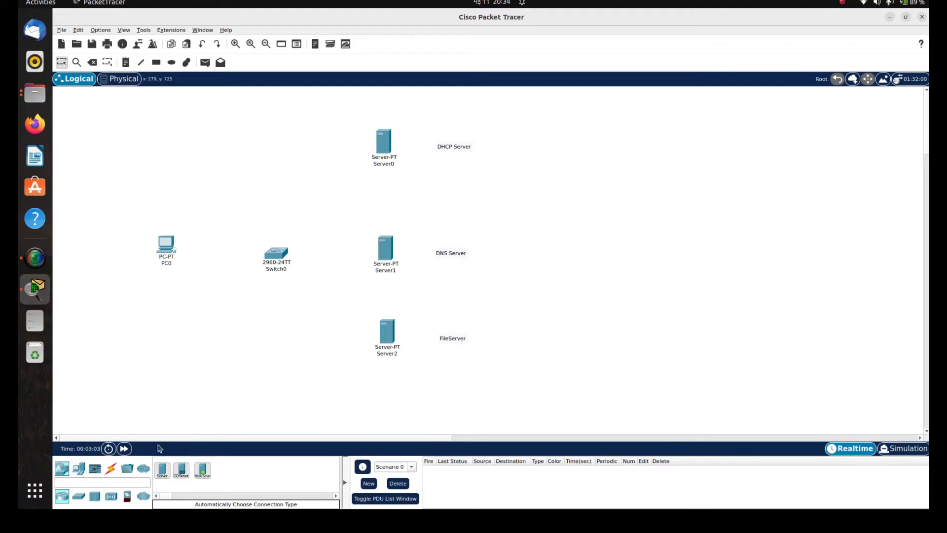
# - Connect PC0 to Switch0 with an automatically chosen cable
pyautogui.click(111, 468)
pyautogui.click(163, 466)
pyautogui.click(167, 248)
pyautogui.click(275, 253)
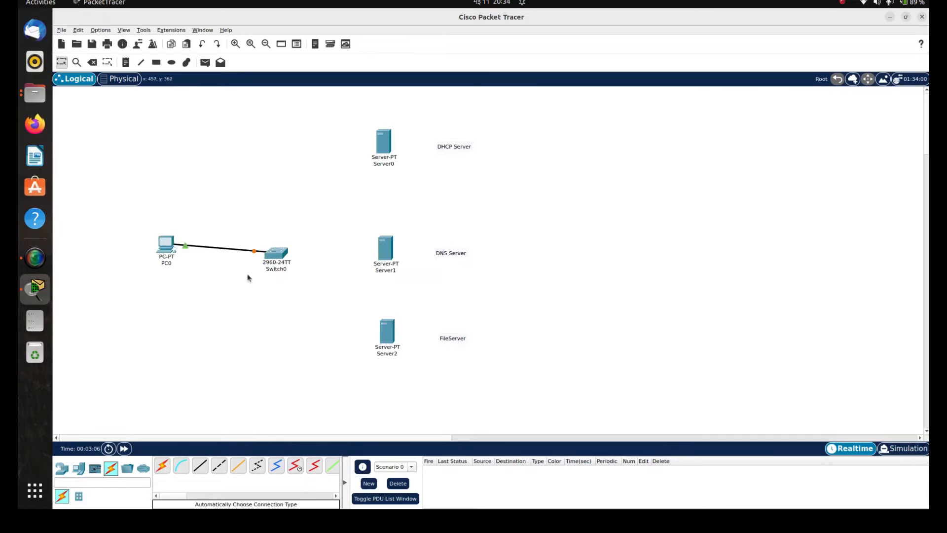
# - Connect Switch0 to Server0, Server1 and Server2 with automatically chosen cables
pyautogui.click(163, 465)
pyautogui.click(279, 252)
pyautogui.click(383, 143)
pyautogui.click(163, 465)
pyautogui.click(277, 252)
pyautogui.click(377, 244)
pyautogui.click(162, 465)
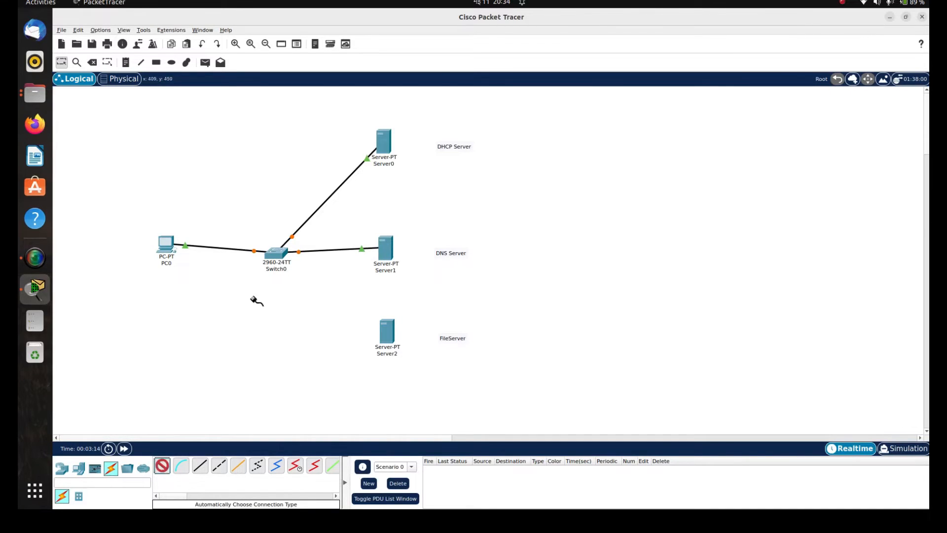
pyautogui.click(280, 257)
pyautogui.click(387, 332)
pyautogui.click(387, 331)
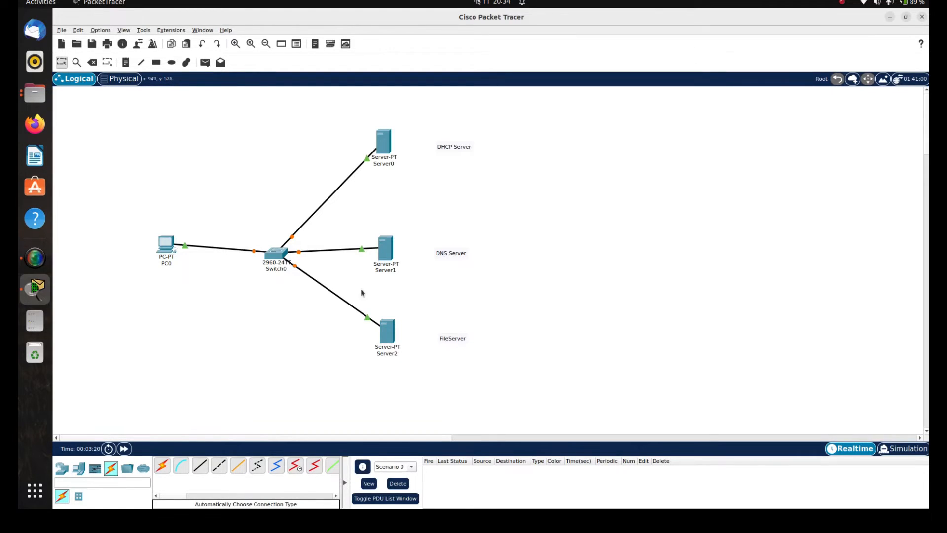
# - Assign Server0 the static IPv4 address 192.168.1.1 with subnet mask 255.255.255.0
pyautogui.click(388, 148)
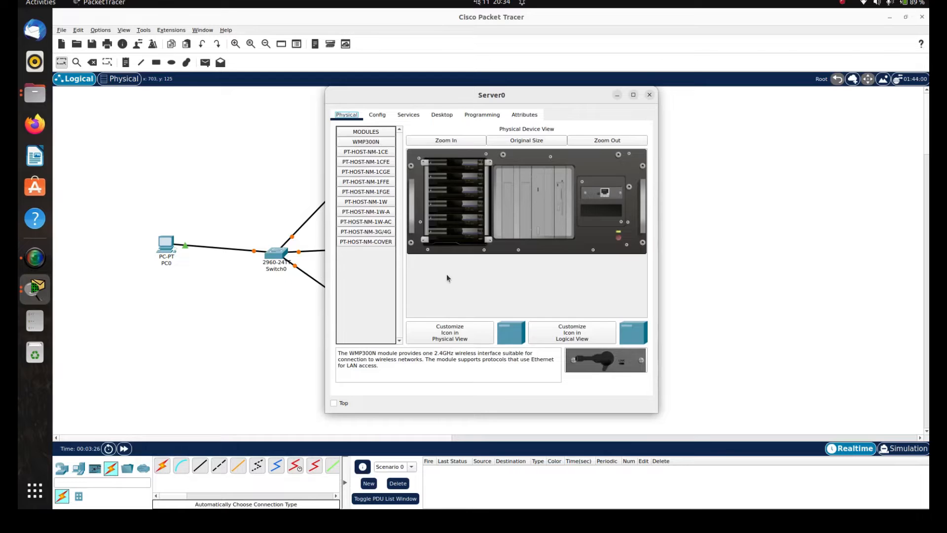
pyautogui.click(442, 115)
pyautogui.click(359, 157)
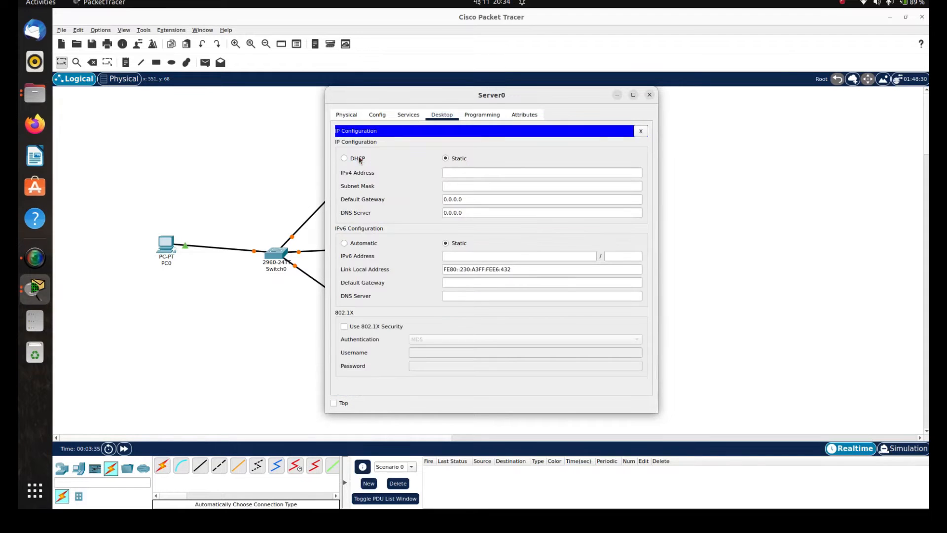
pyautogui.click(457, 172)
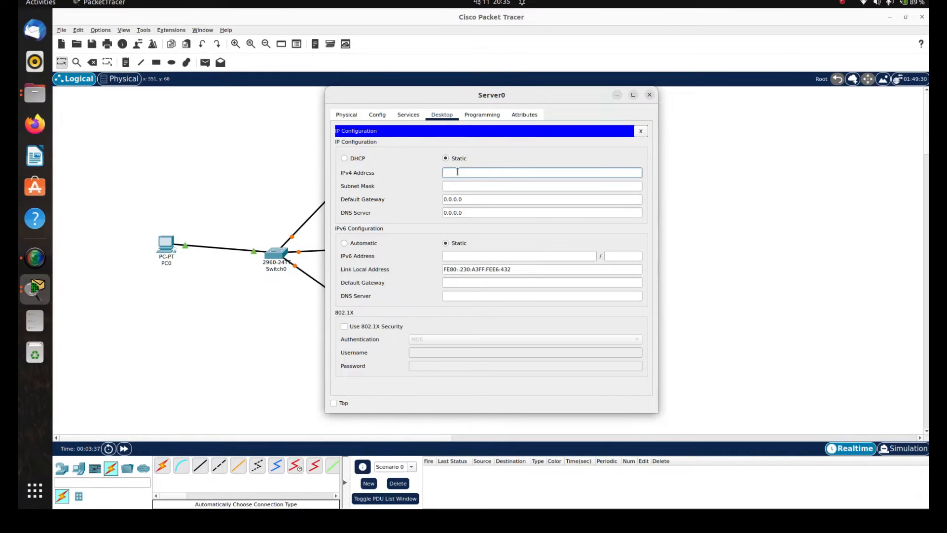
pyautogui.write('192.168.1.1')
pyautogui.press('Tab')
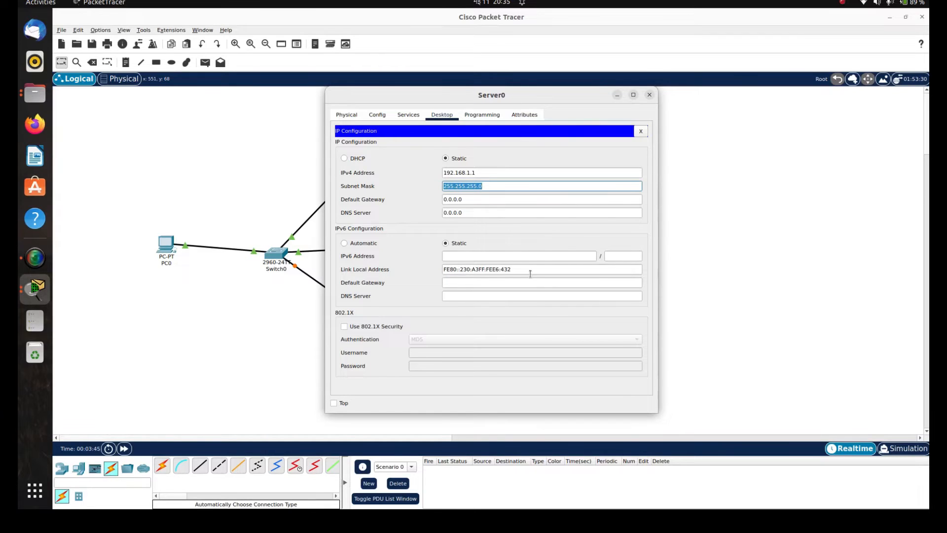
pyautogui.press('Tab')
pyautogui.press('Tab')
# - Save Server0's DHCP serverPool with default gateway 192.168.1.1 and DNS server 192.168.1.2, and switch the DHCP service on
pyautogui.click(408, 115)
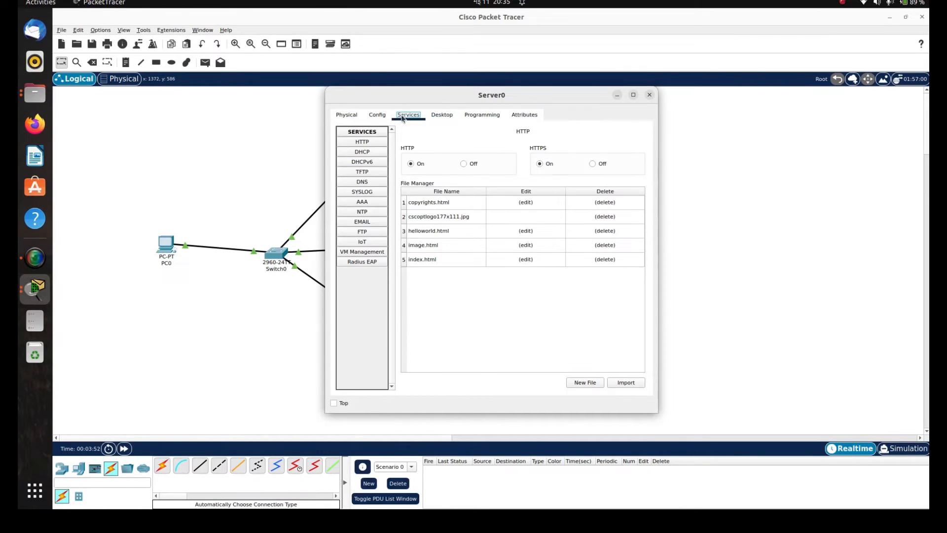
pyautogui.click(361, 153)
pyautogui.click(548, 174)
pyautogui.write('192.168.1.1')
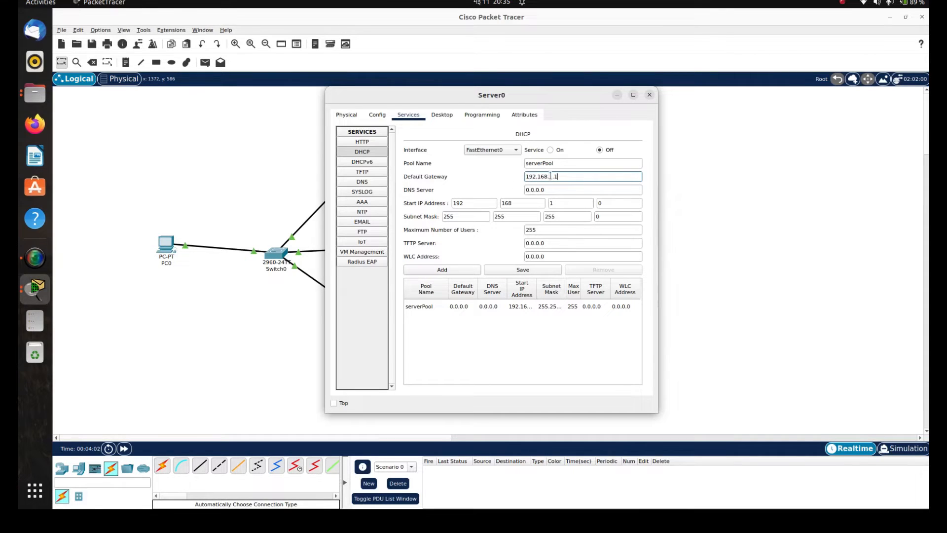
pyautogui.click(555, 190)
pyautogui.moveTo(555, 189); pyautogui.dragTo(508, 191)
pyautogui.write('19')
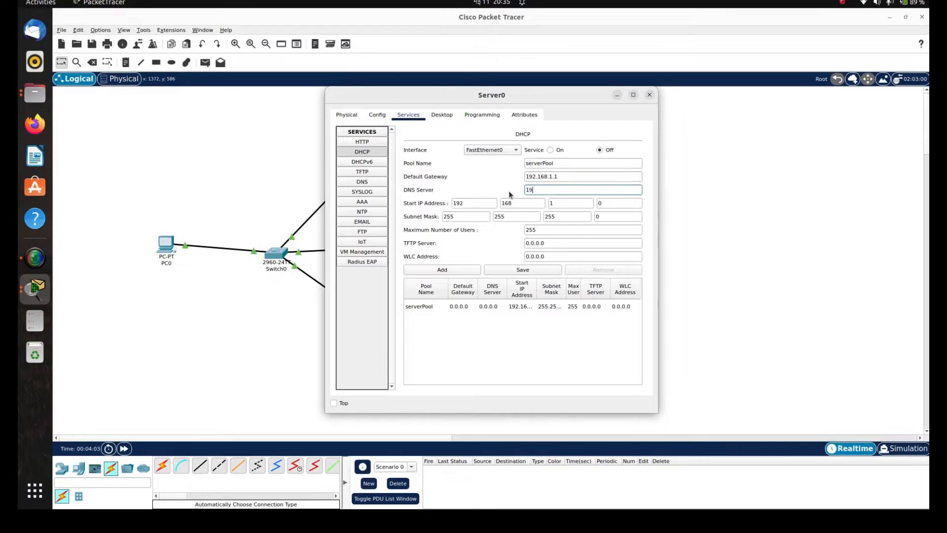
pyautogui.write('2.168.1.2')
pyautogui.click(504, 273)
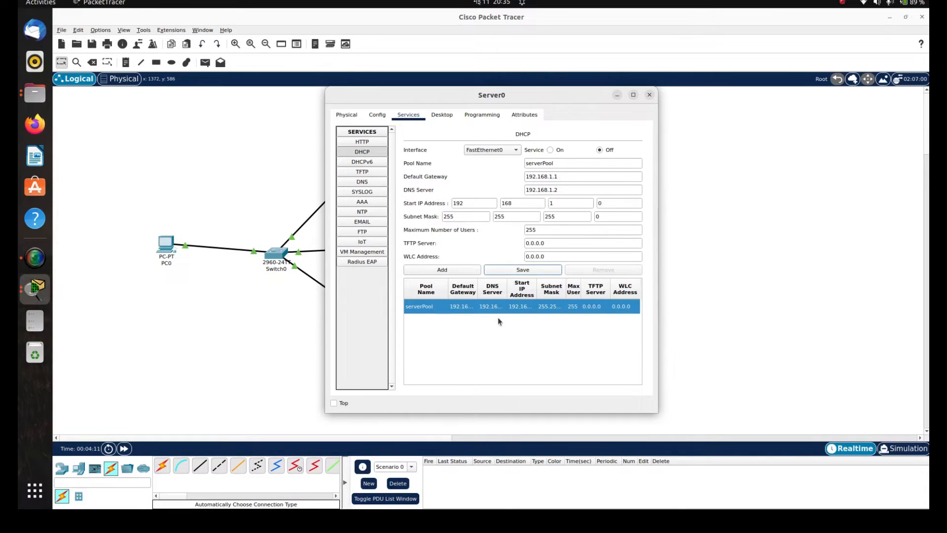
pyautogui.click(549, 150)
pyautogui.click(649, 95)
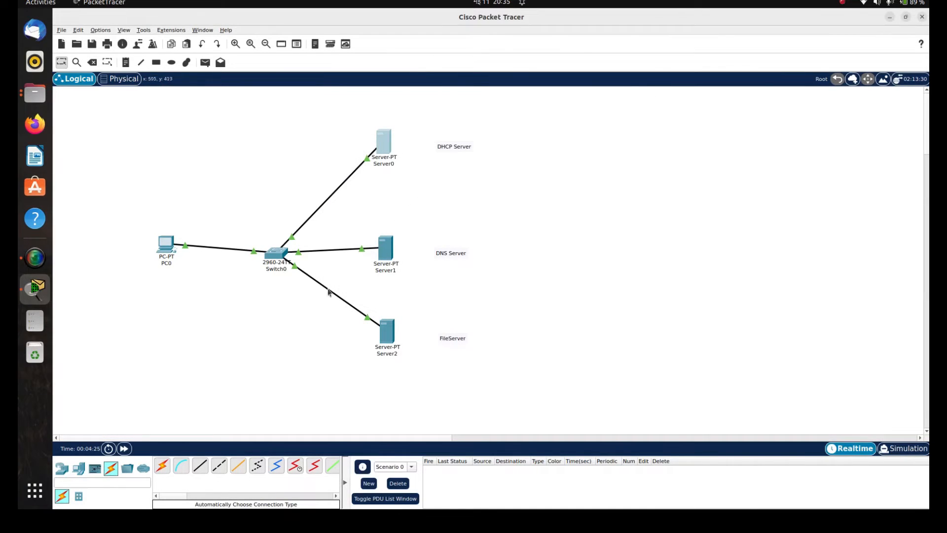
# - Assign Server1 the static IPv4 address 192.168.1.2 with subnet mask 255.255.255.0
pyautogui.click(388, 255)
pyautogui.click(441, 115)
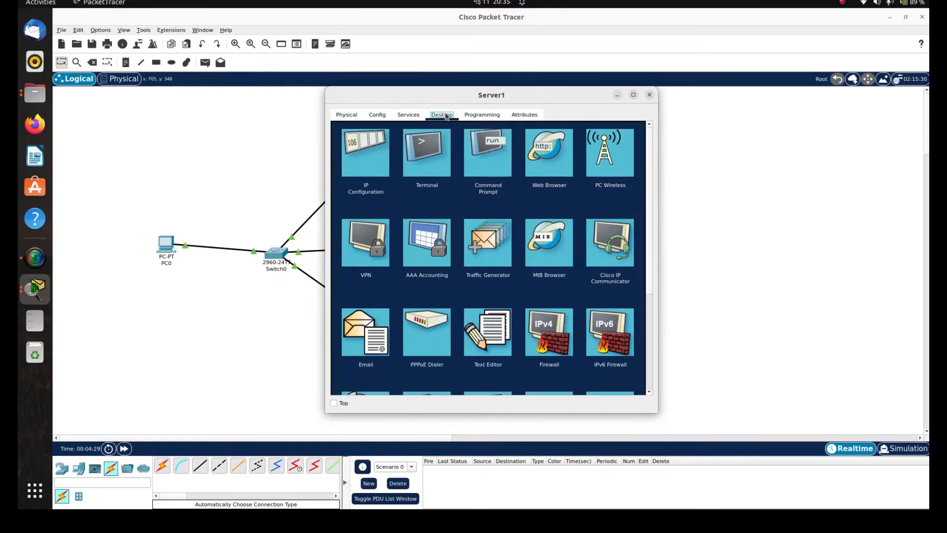
pyautogui.click(367, 146)
pyautogui.click(463, 170)
pyautogui.write('192.168.1.2')
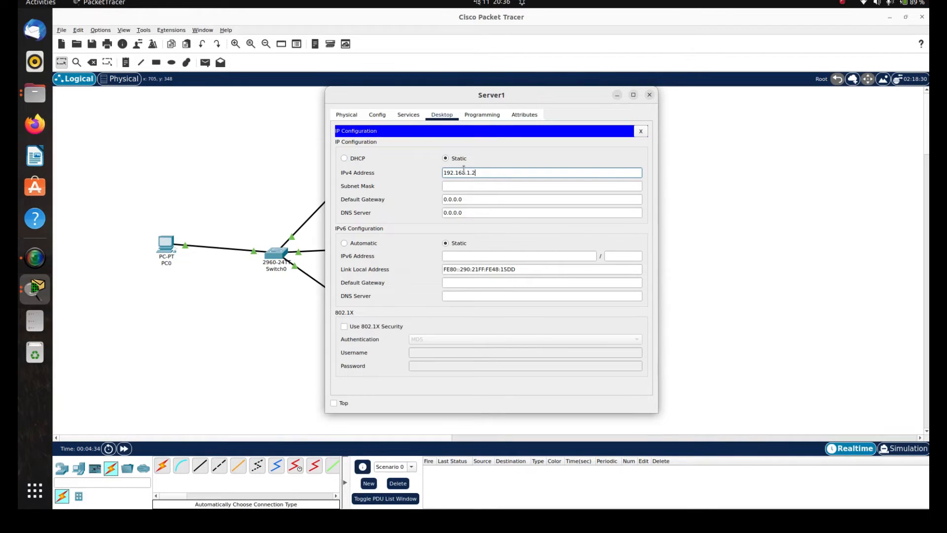
pyautogui.press('Tab')
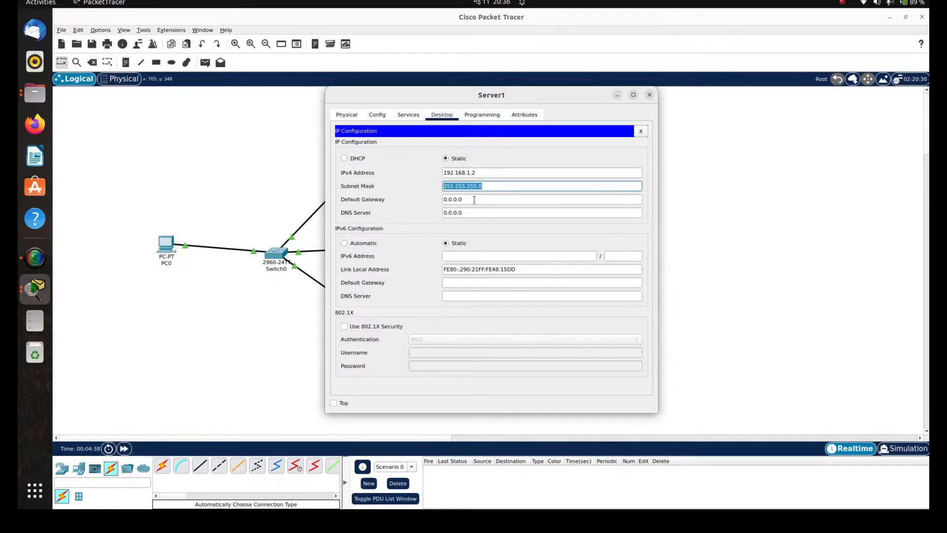
pyautogui.click(408, 114)
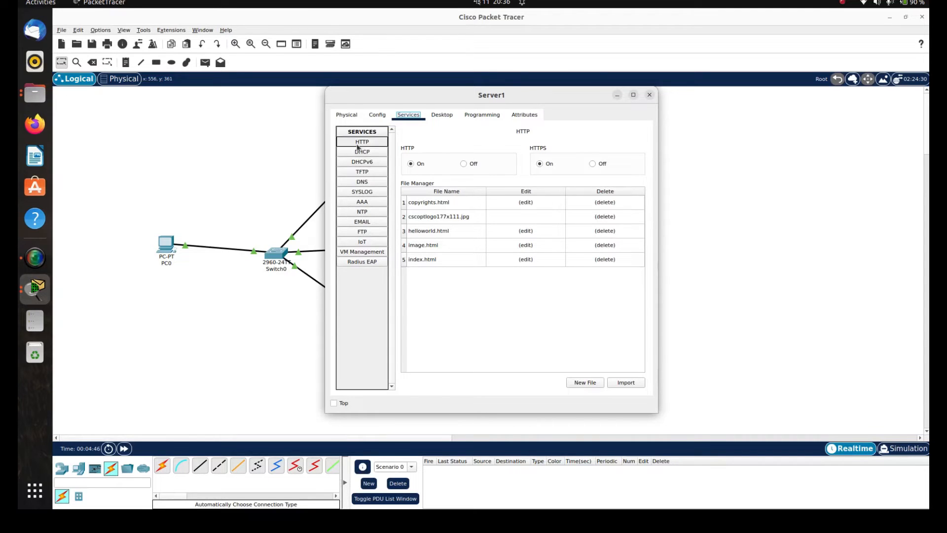
pyautogui.click(361, 182)
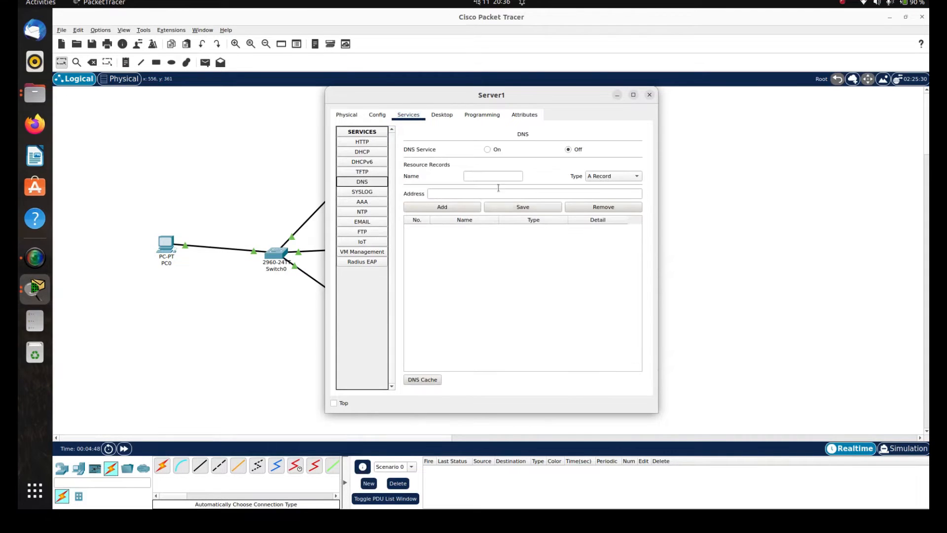
pyautogui.click(490, 177)
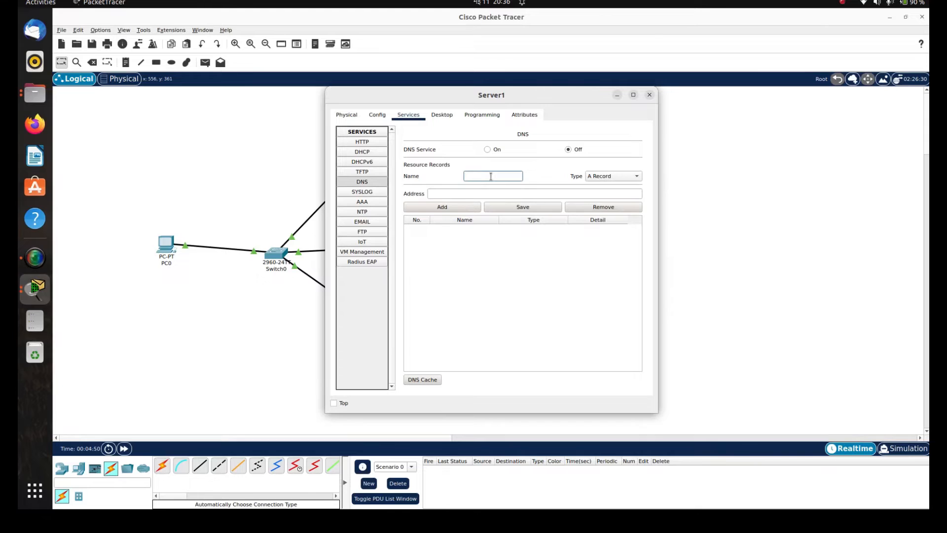
pyautogui.write('www.csit4.com')
pyautogui.click(467, 194)
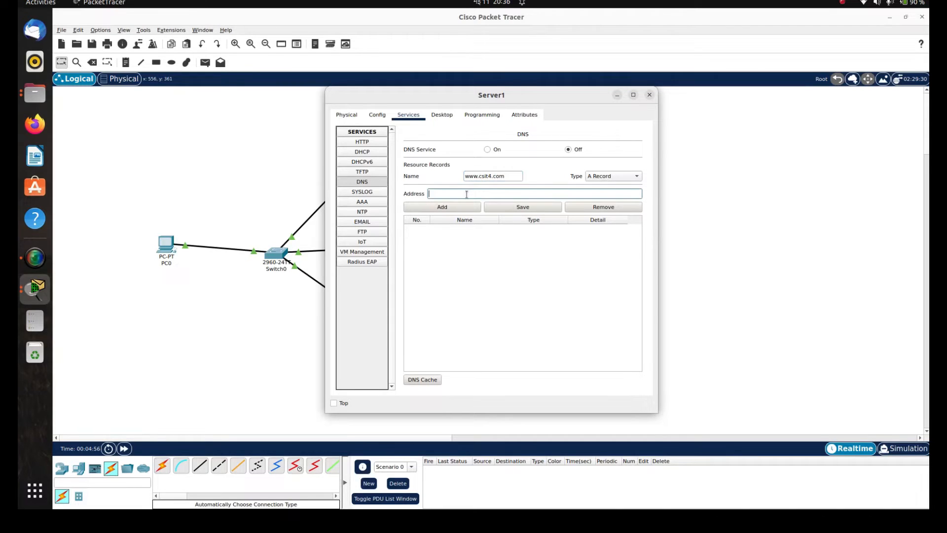
pyautogui.write('192.168.1.3')
pyautogui.click(463, 209)
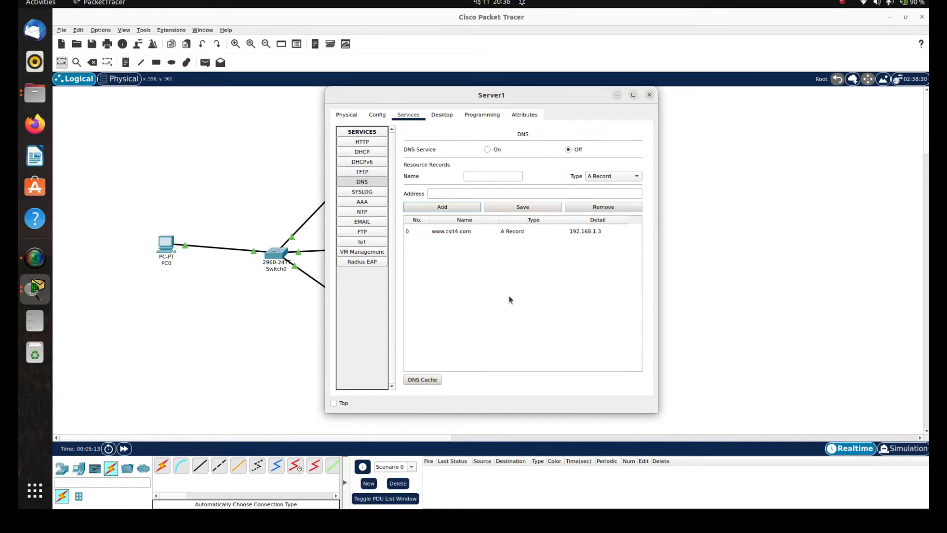
pyautogui.click(487, 149)
pyautogui.click(649, 96)
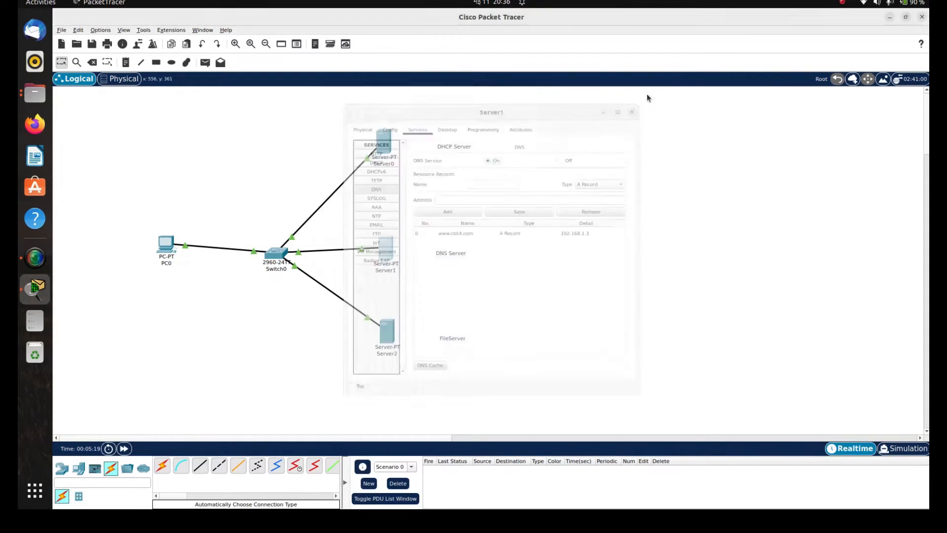
# - Assign Server2 the static IPv4 address 192.168.1.3 with subnet mask 255.255.255.0
pyautogui.click(387, 334)
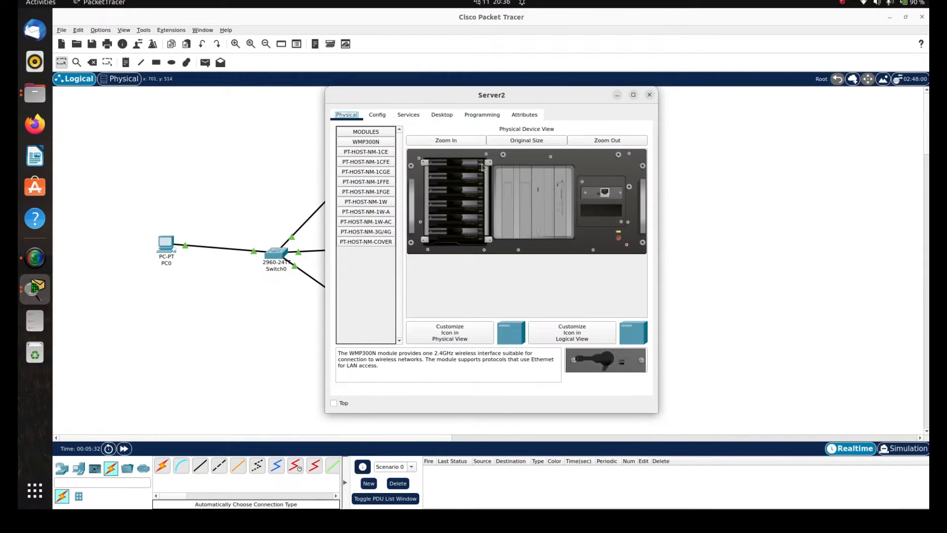
pyautogui.click(409, 117)
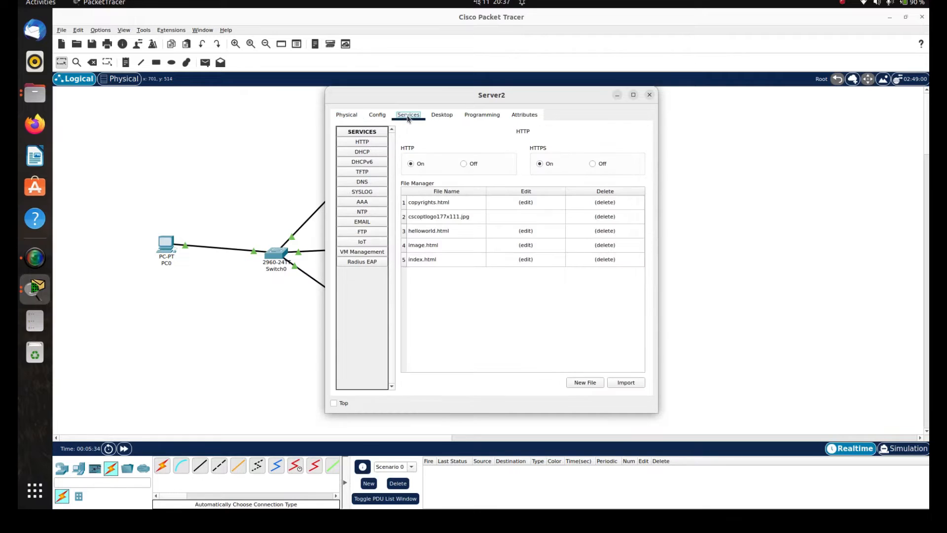
pyautogui.click(442, 117)
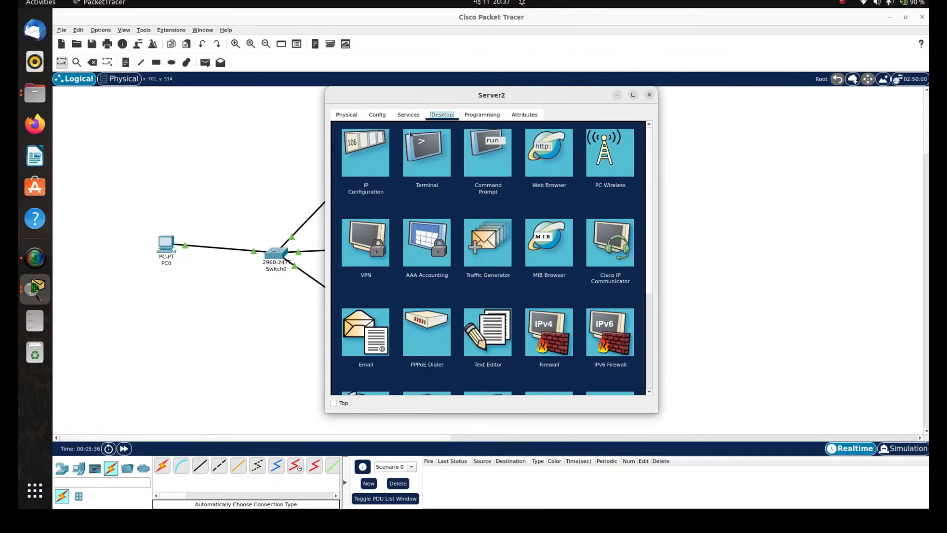
pyautogui.click(365, 158)
pyautogui.click(465, 174)
pyautogui.write('192.168.1.3')
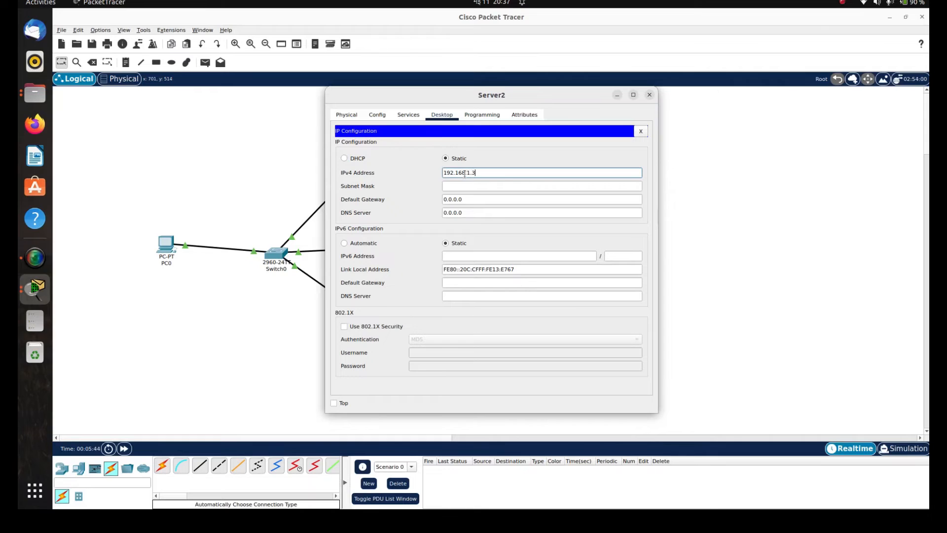
pyautogui.press('Tab')
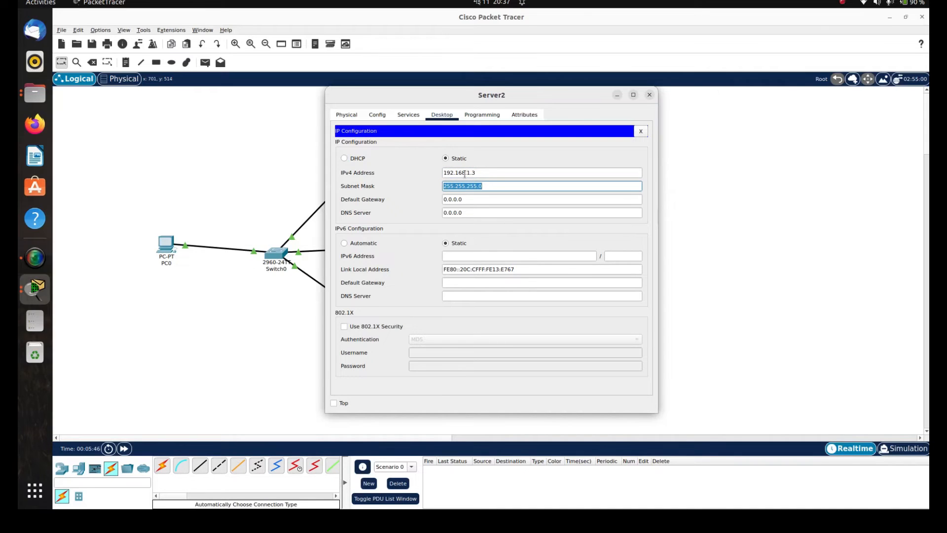
# - Set Server2's default gateway to 192.168.1.1 and its DNS server to 192.168.1.2
pyautogui.press('Tab')
pyautogui.write('192.167')
pyautogui.write('.1.1')
pyautogui.press('Tab')
pyautogui.write('192.1')
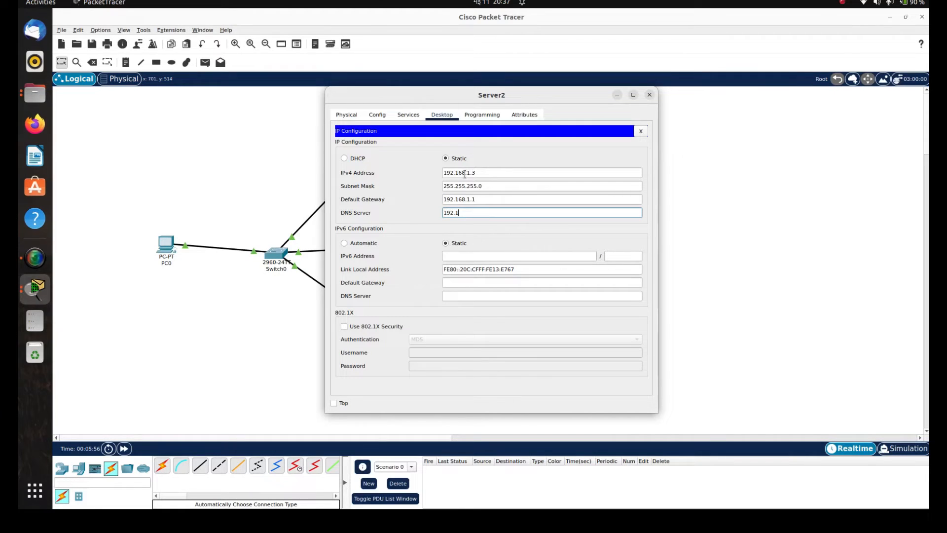
pyautogui.write('68.1.2')
pyautogui.click(648, 96)
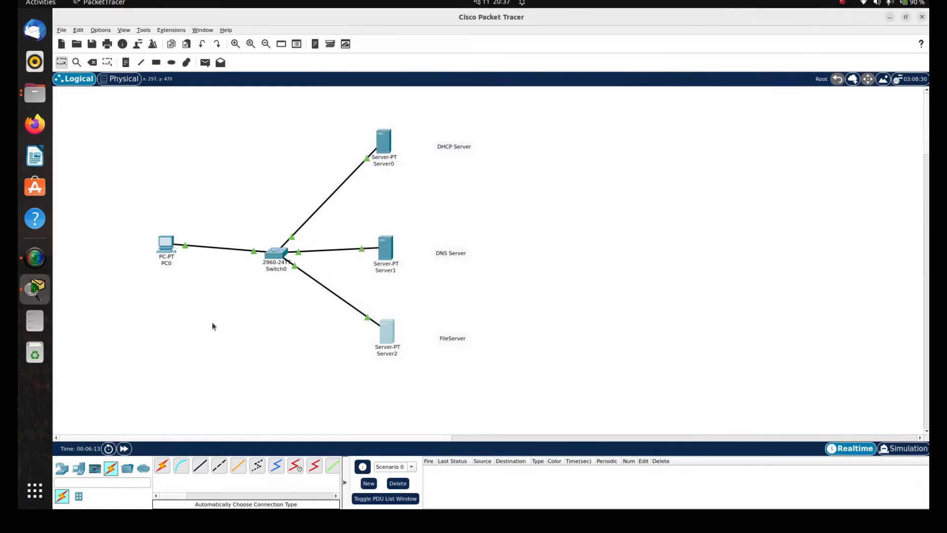
# - Switch PC0's IPv4 configuration from static to DHCP
pyautogui.click(165, 246)
pyautogui.click(408, 115)
pyautogui.click(358, 165)
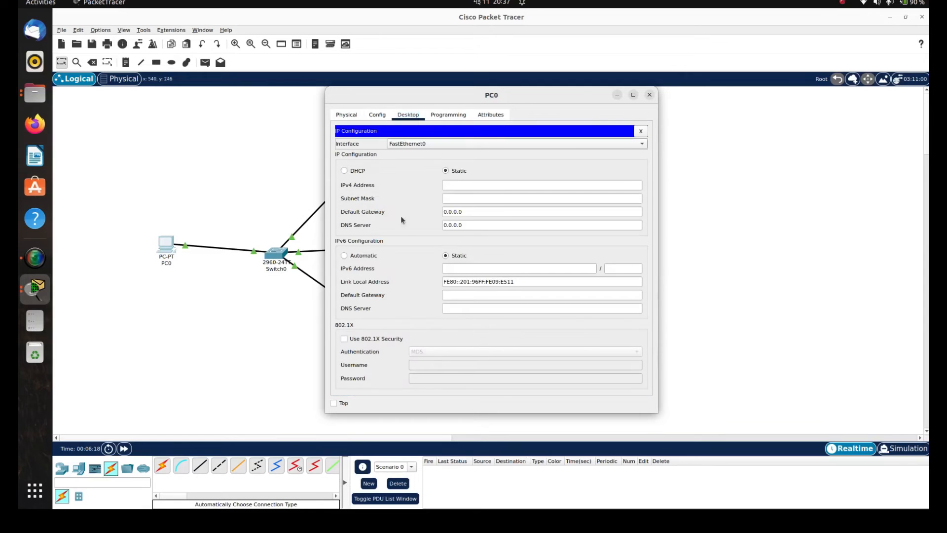
pyautogui.click(345, 170)
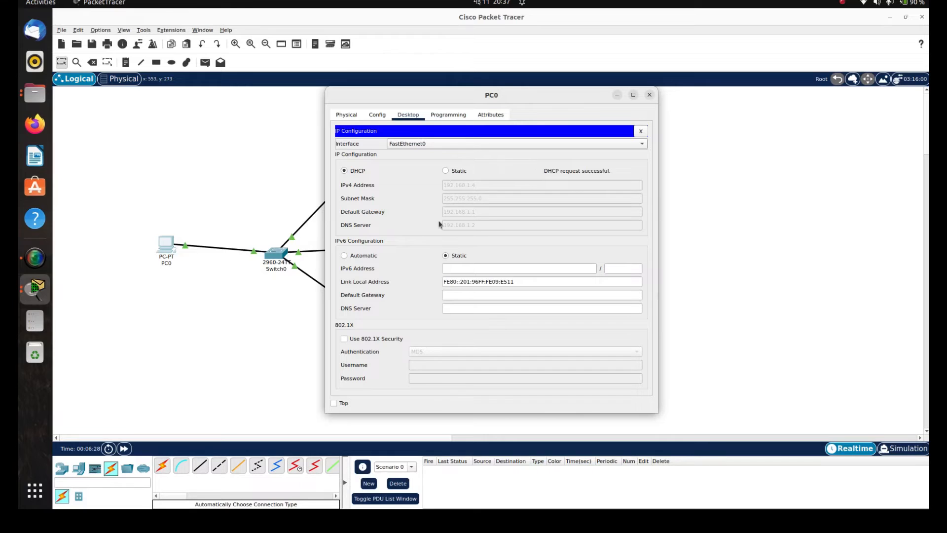
pyautogui.moveTo(476, 98); pyautogui.dragTo(637, 171)
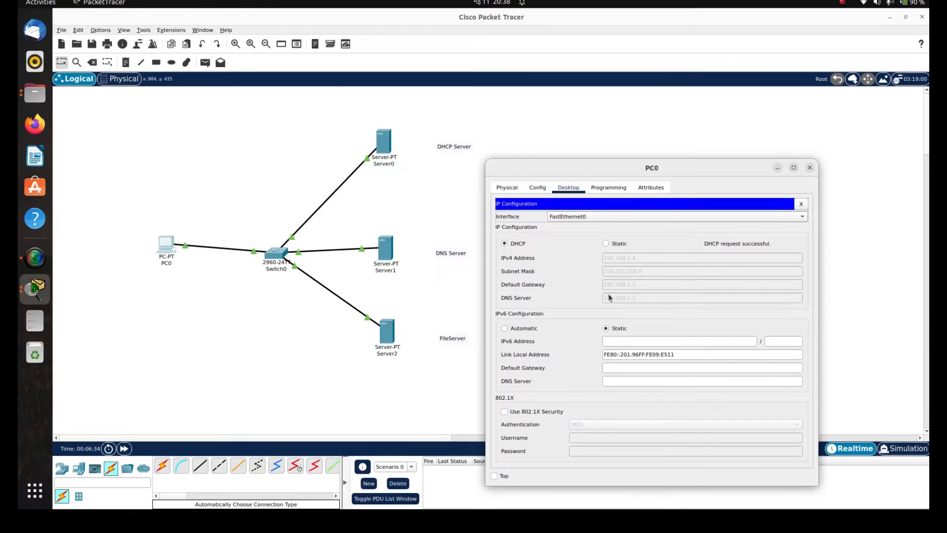
pyautogui.moveTo(619, 168); pyautogui.dragTo(504, 148)
pyautogui.click(687, 184)
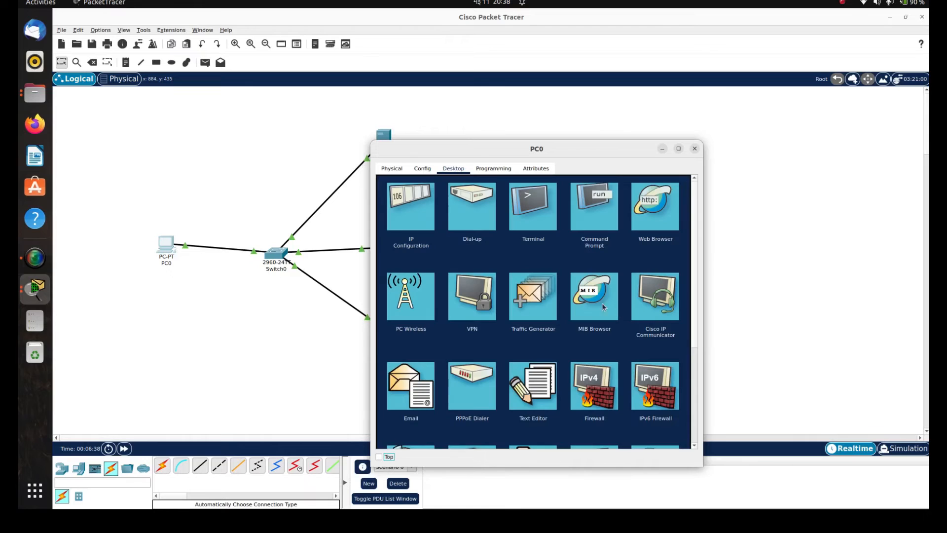
pyautogui.click(656, 213)
pyautogui.click(505, 198)
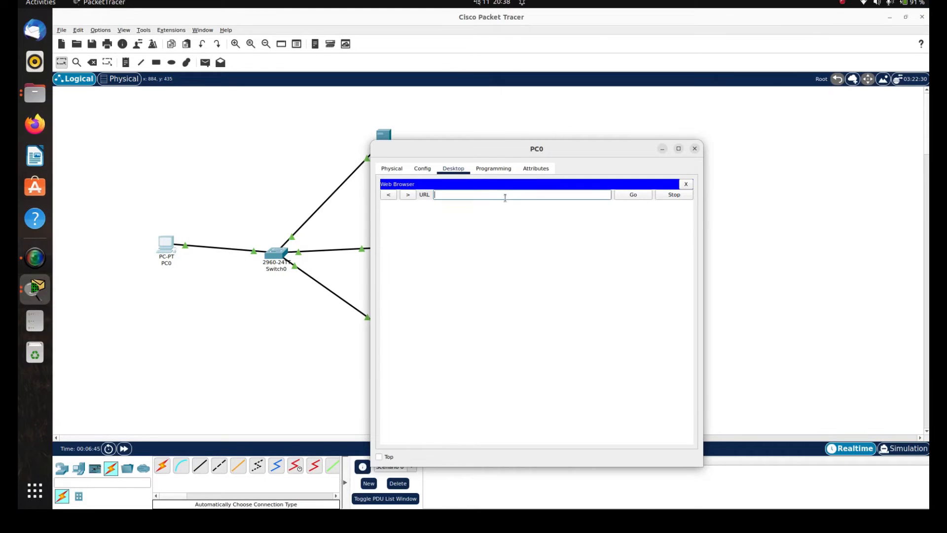
pyautogui.write('www.csit4.com')
pyautogui.click(632, 197)
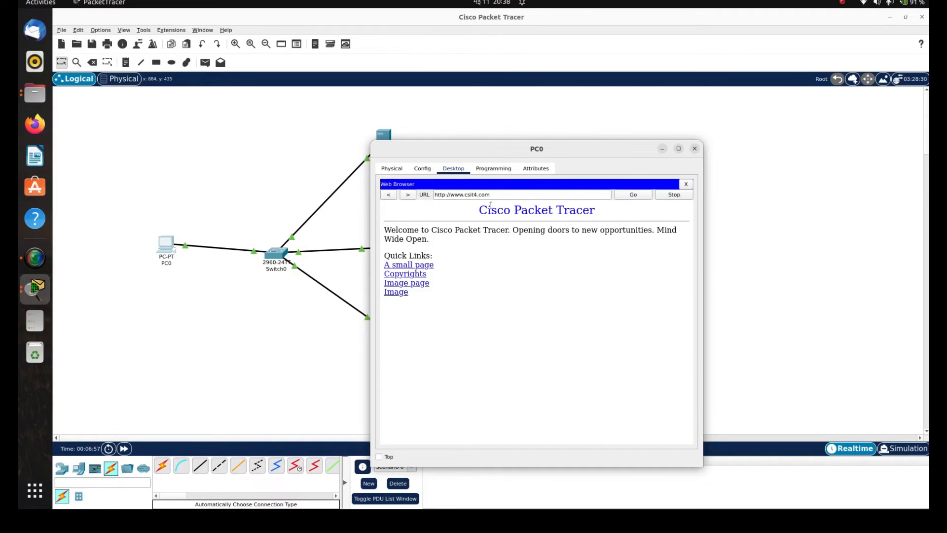
pyautogui.click(662, 148)
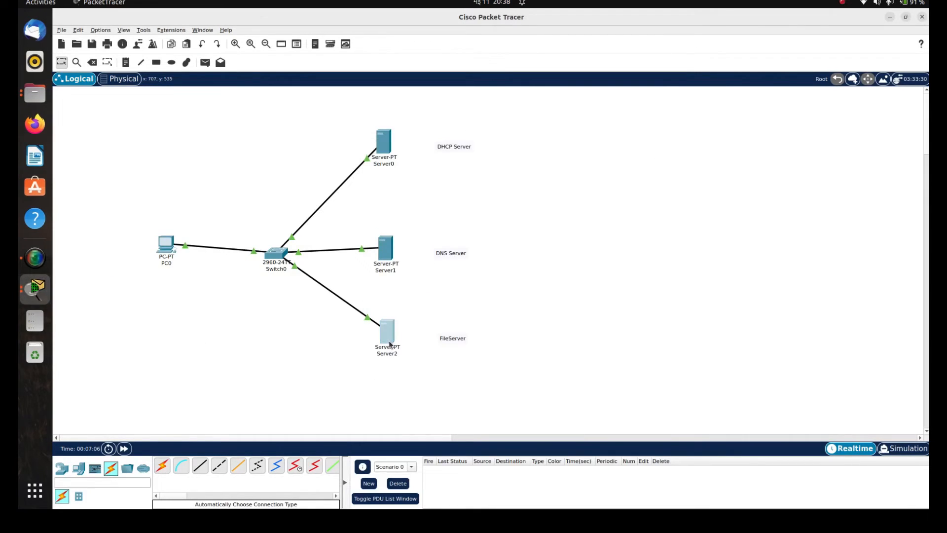
# - Open index.html of Server2's HTTP service for editing and delete everything between the html tags
pyautogui.click(386, 338)
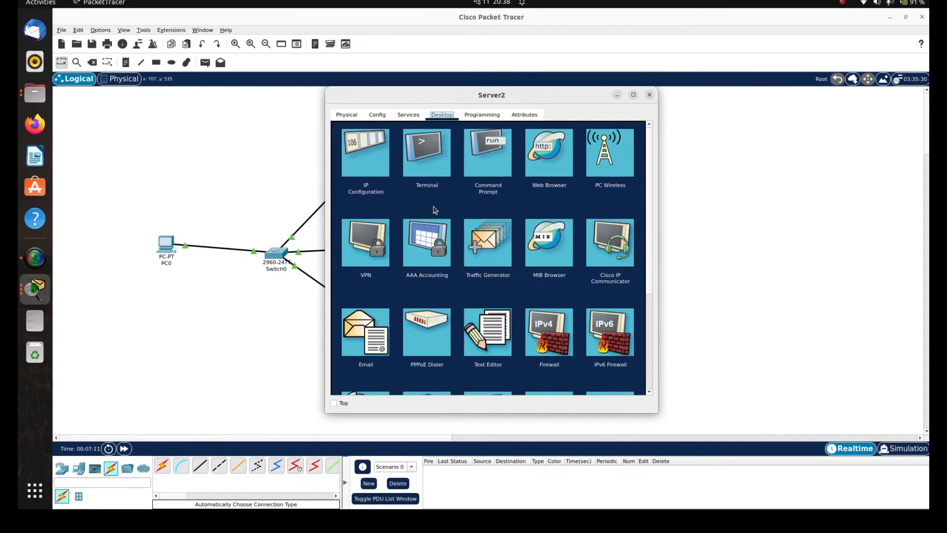
pyautogui.click(409, 115)
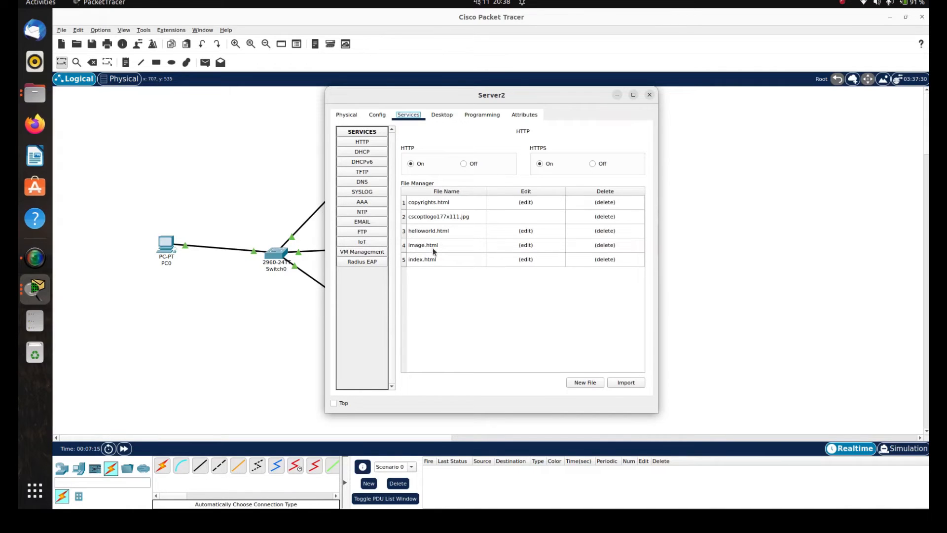
pyautogui.click(525, 259)
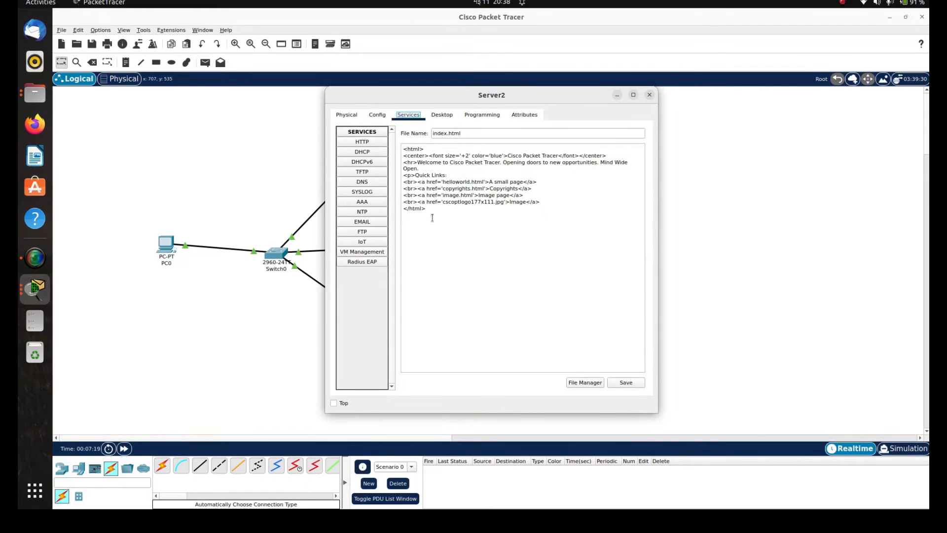
pyautogui.moveTo(548, 203); pyautogui.dragTo(391, 158)
pyautogui.press('BackSpace')
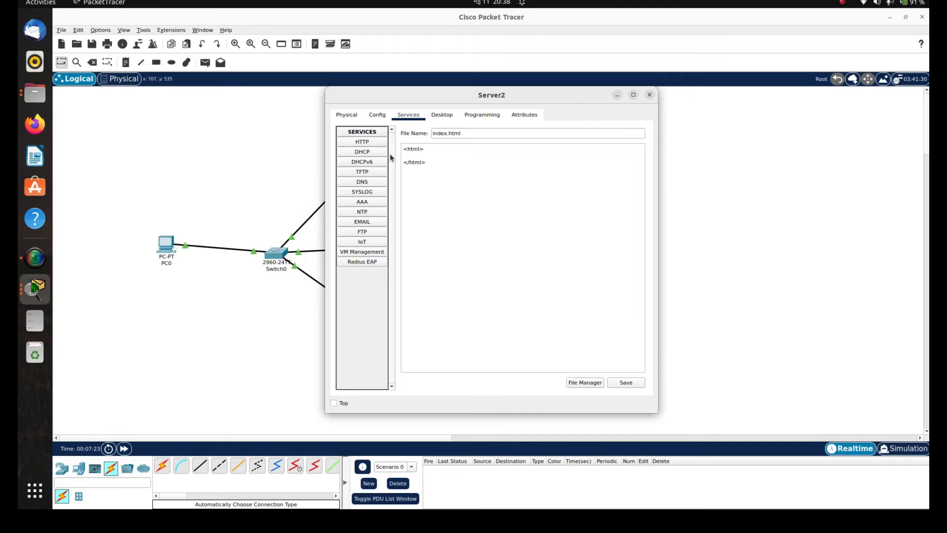
# - Add the paragraph "Welcome to CSIT 4 DNS Server Practical" to index.html and save it, overwriting the existing file
pyautogui.write('<p>')
pyautogui.write('Welcome to CSIT $')
pyautogui.press('BackSpace')
pyautogui.press('BackSpace')
pyautogui.write('4 DNS ')
pyautogui.write('Server Pract')
pyautogui.write('ical</p>')
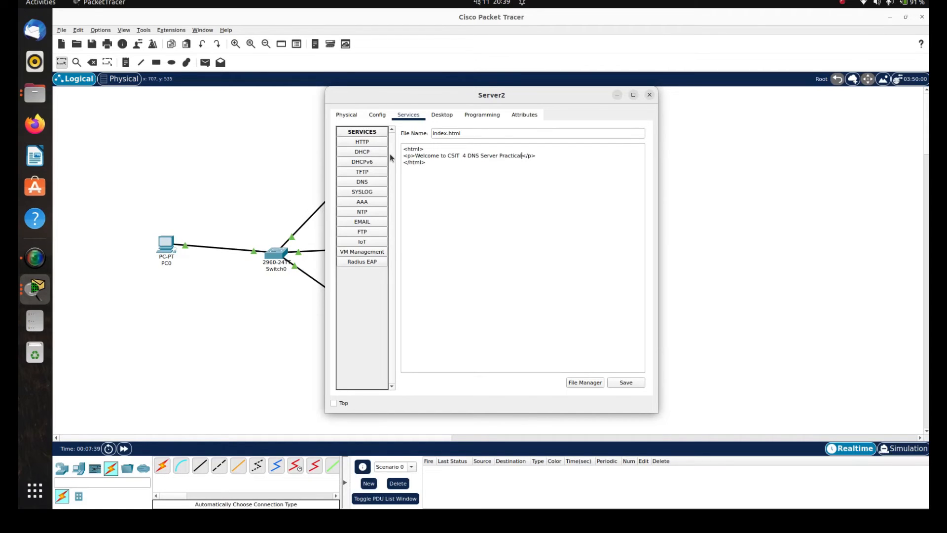
pyautogui.click(624, 383)
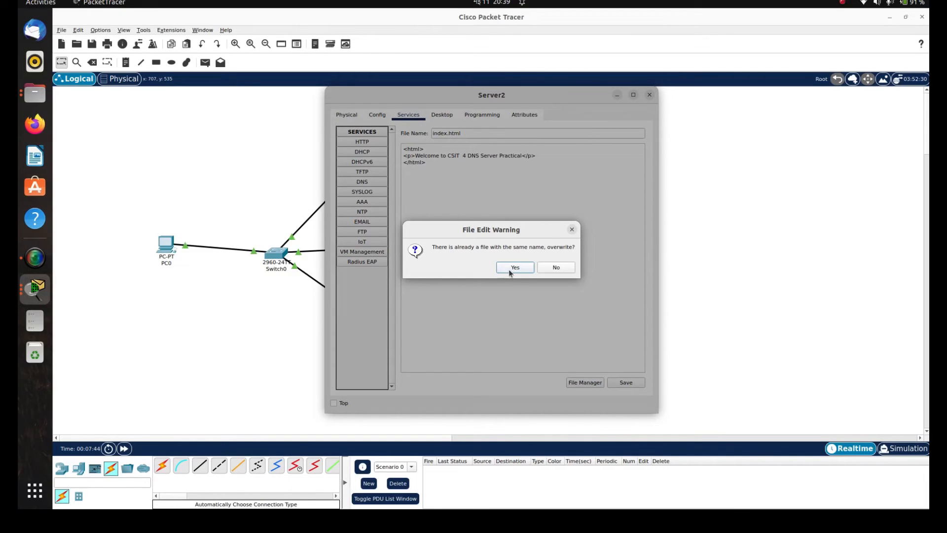
pyautogui.click(509, 269)
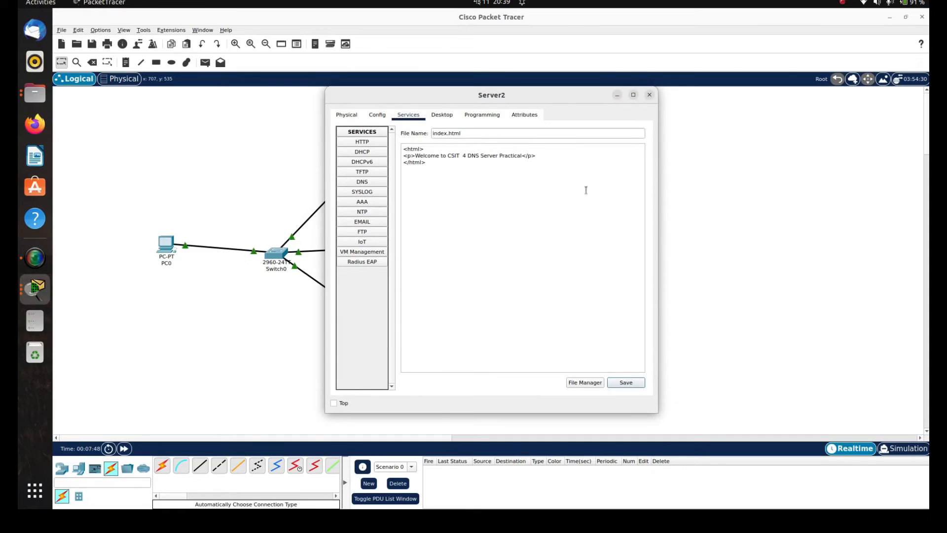
pyautogui.click(650, 95)
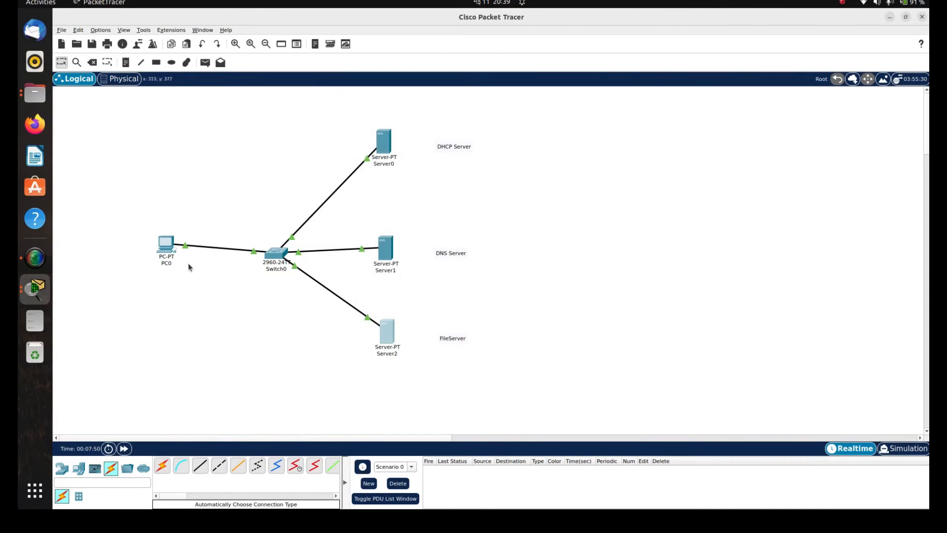
pyautogui.click(165, 251)
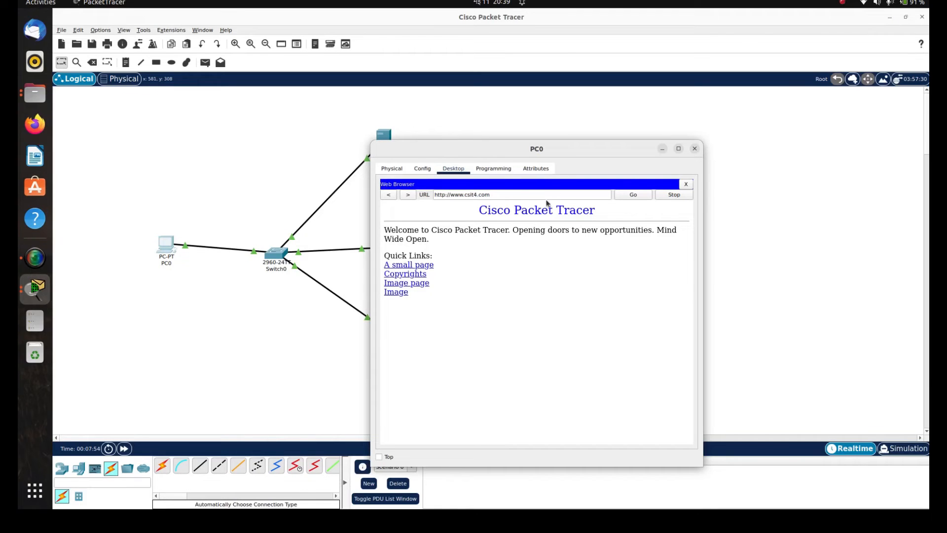
pyautogui.click(586, 195)
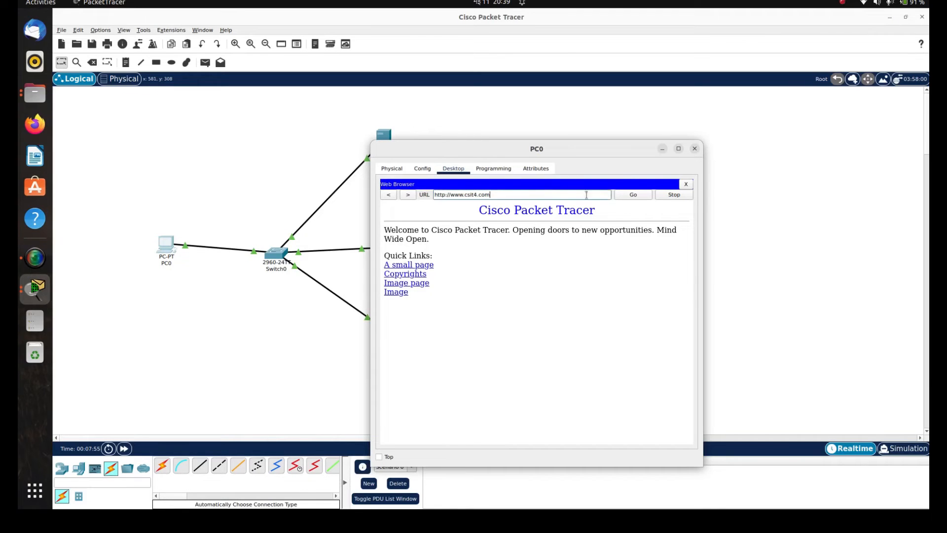
pyautogui.click(630, 195)
pyautogui.moveTo(550, 207); pyautogui.dragTo(375, 211)
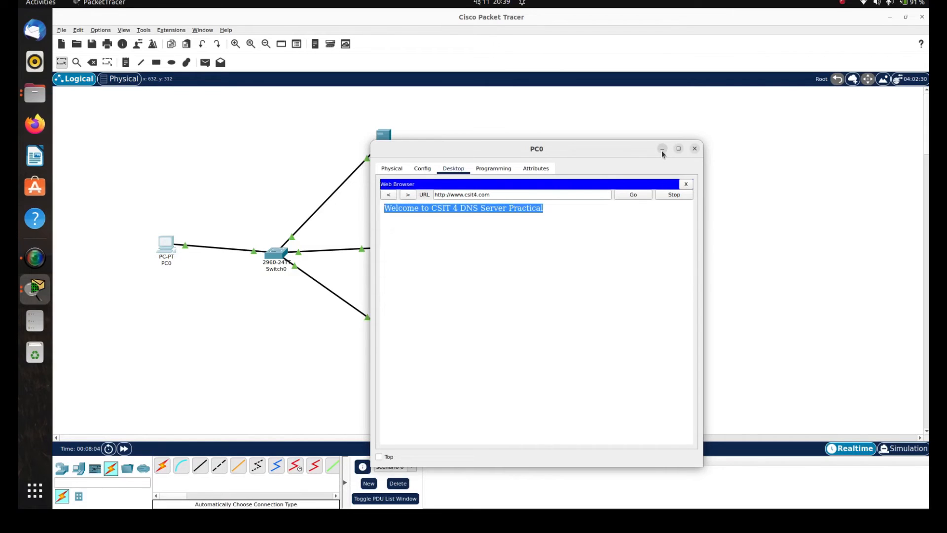
# - Move PC0's window clear of the topology, switch to Simulation mode and bring PC0's web browser back to the front
pyautogui.moveTo(617, 150); pyautogui.dragTo(738, 96)
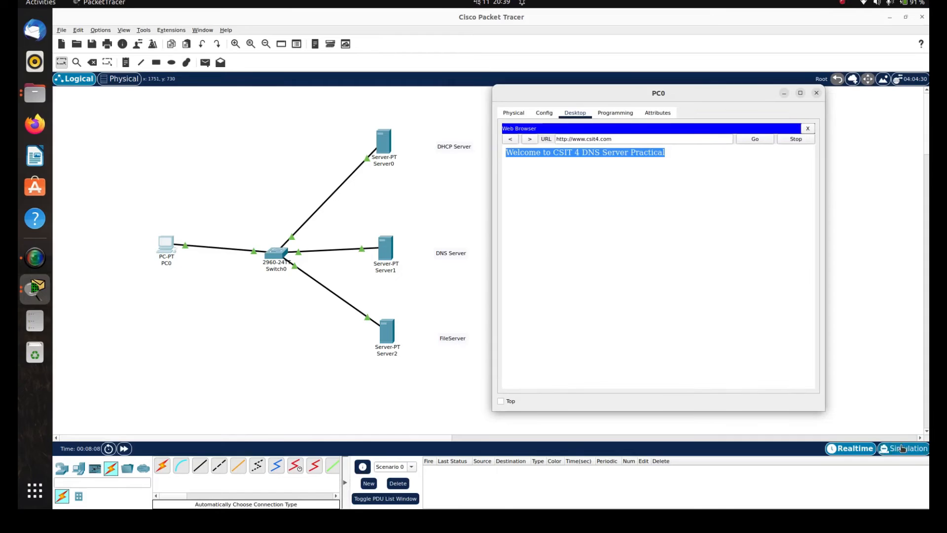
pyautogui.click(901, 448)
pyautogui.click(901, 447)
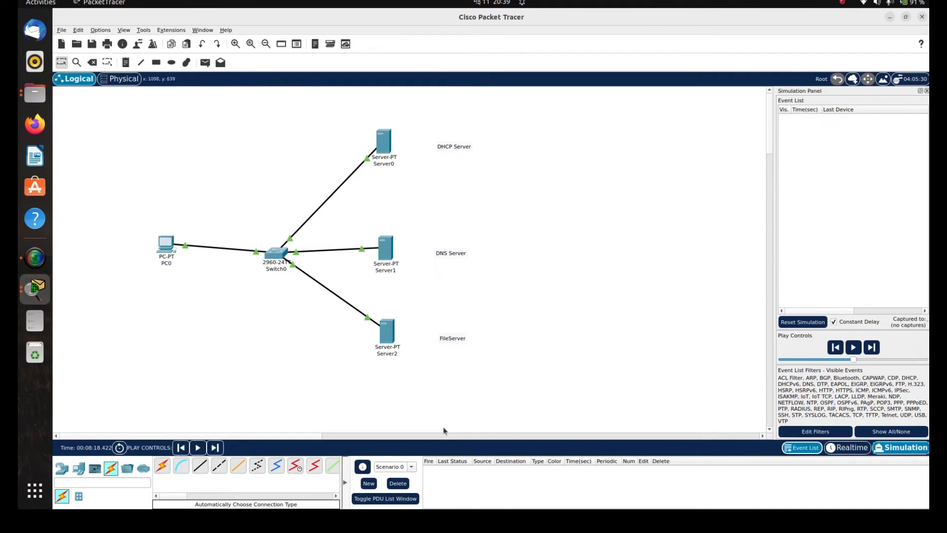
pyautogui.hotkey('alt', 'Tab')
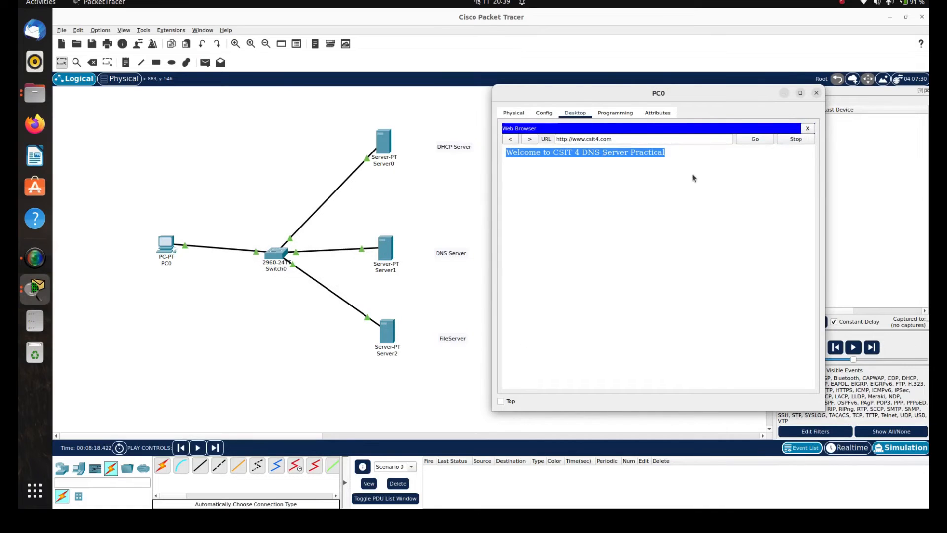
pyautogui.click(684, 161)
pyautogui.moveTo(653, 154); pyautogui.dragTo(502, 151)
pyautogui.click(752, 191)
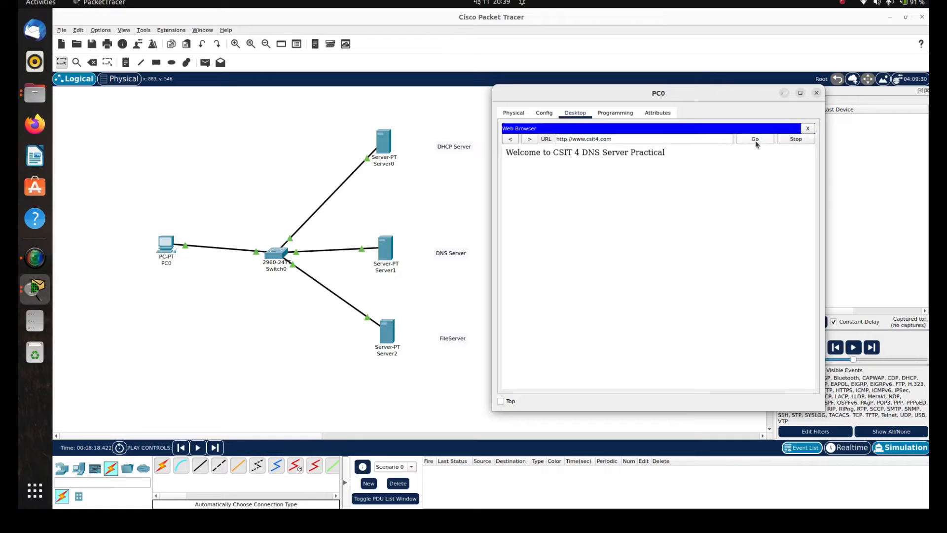
pyautogui.click(755, 140)
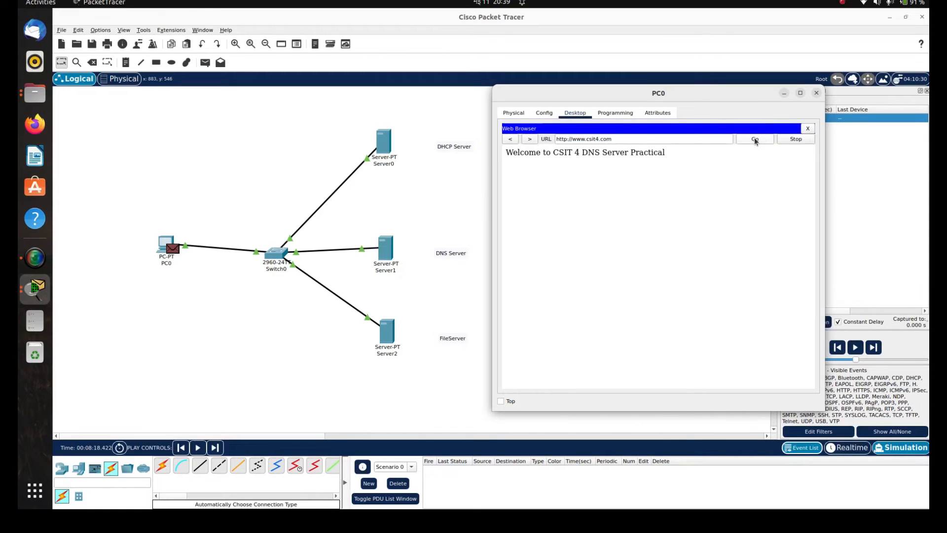
pyautogui.click(784, 93)
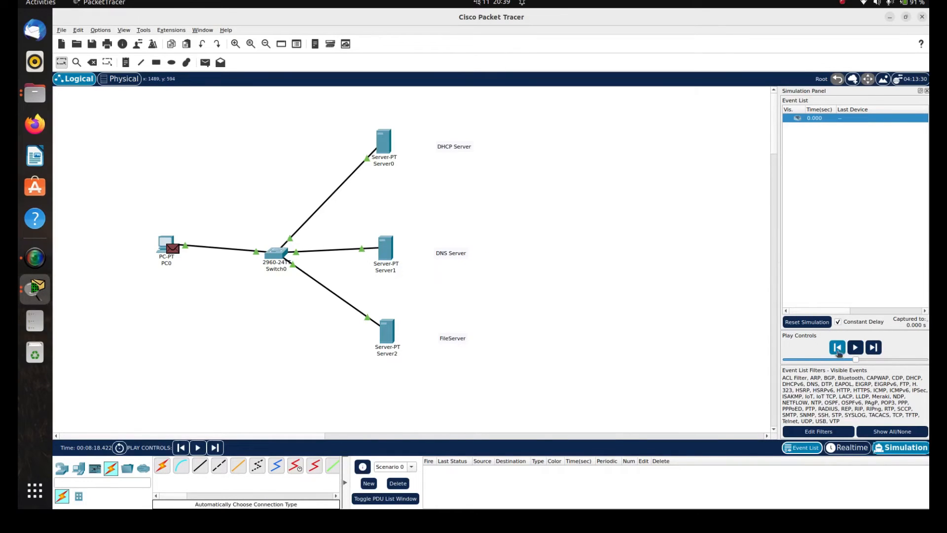
pyautogui.click(854, 347)
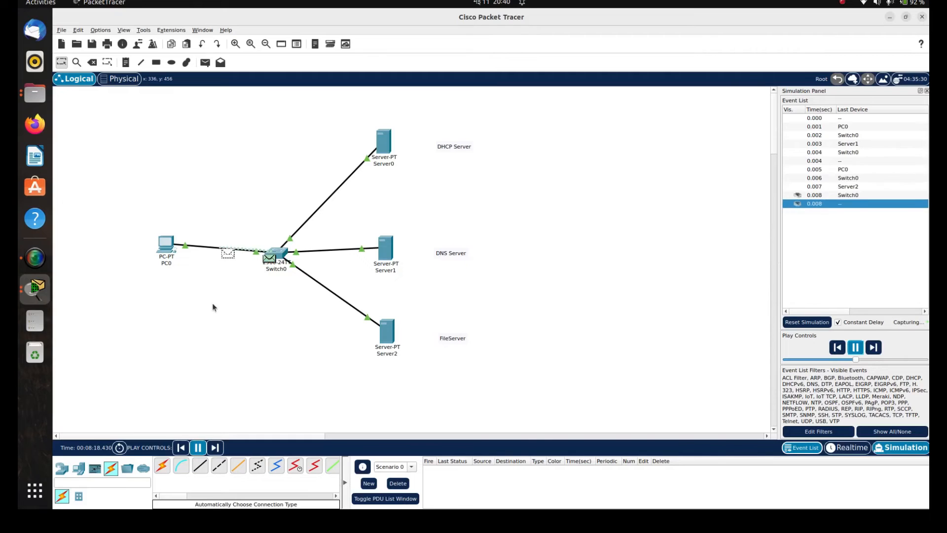
pyautogui.click(855, 347)
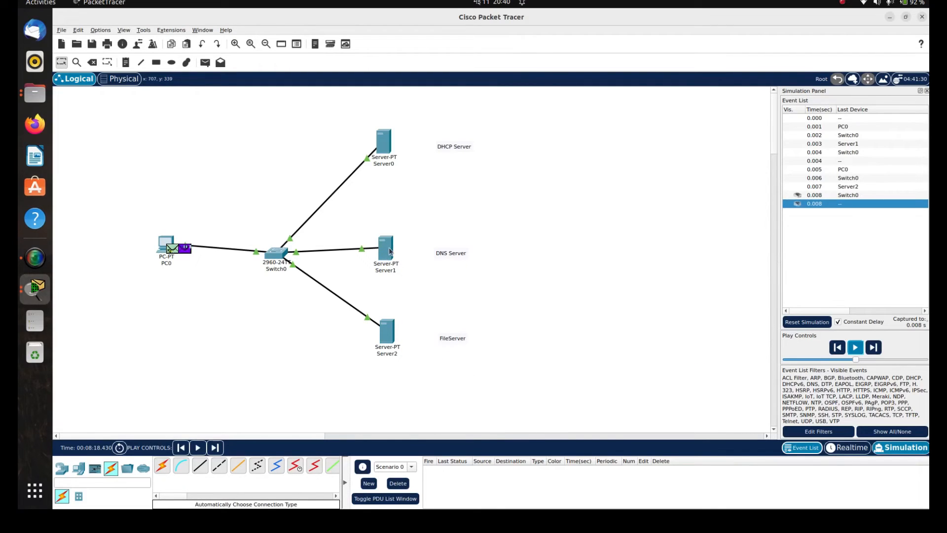
pyautogui.moveTo(390, 252)
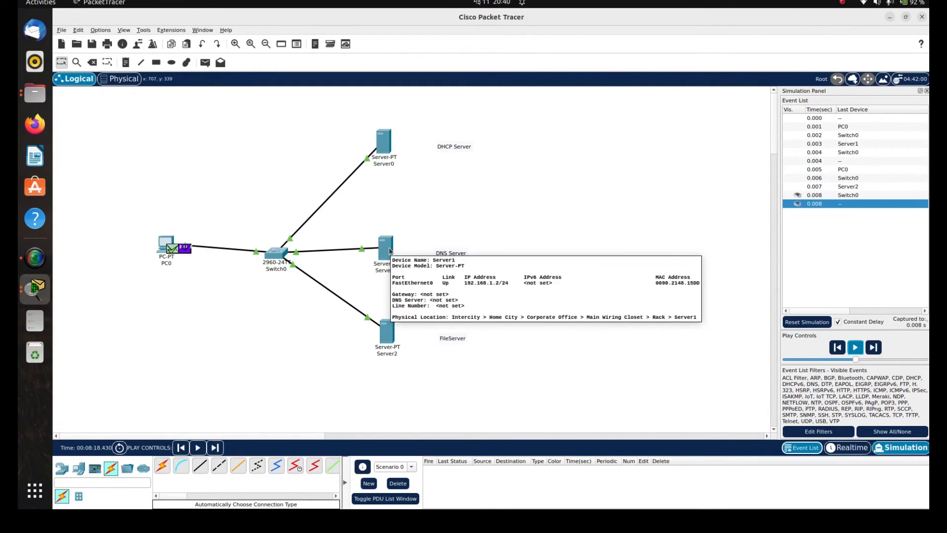
pyautogui.click(850, 446)
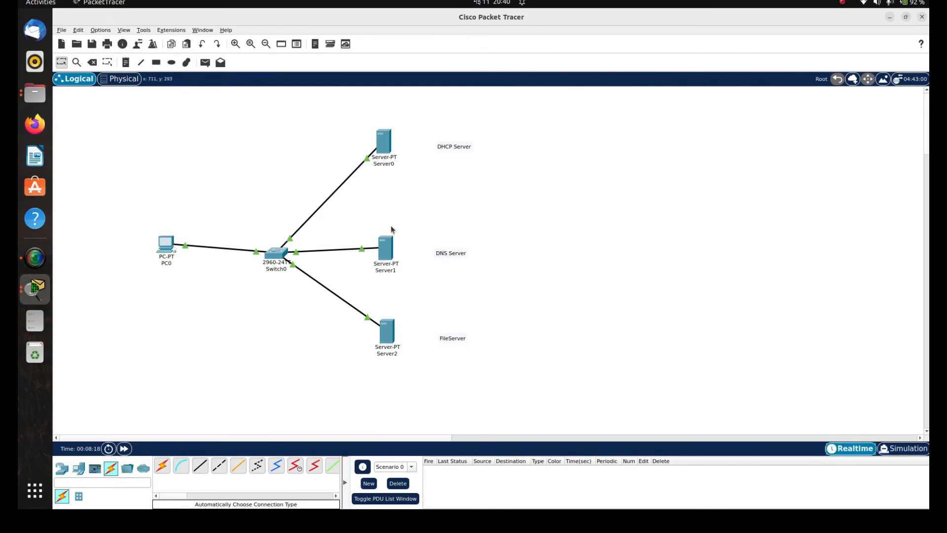
pyautogui.click(381, 251)
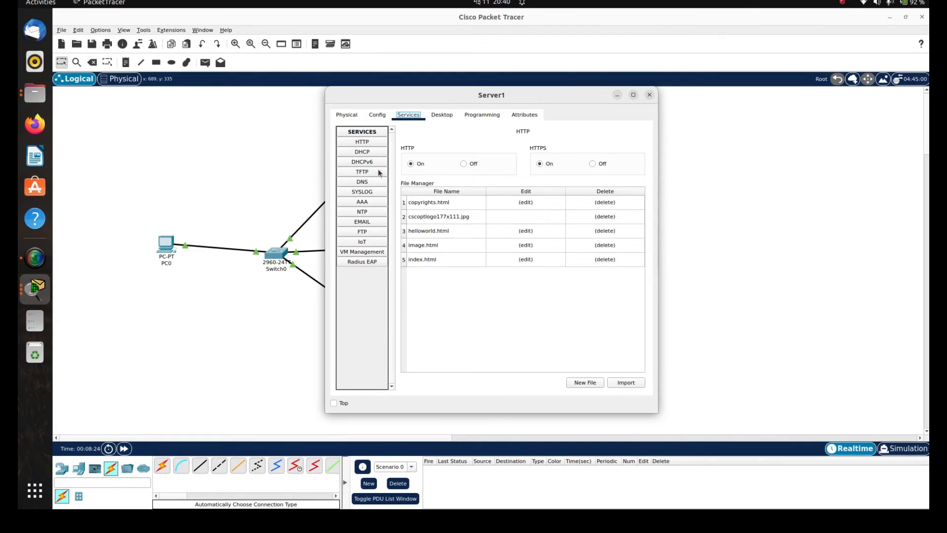
pyautogui.click(357, 183)
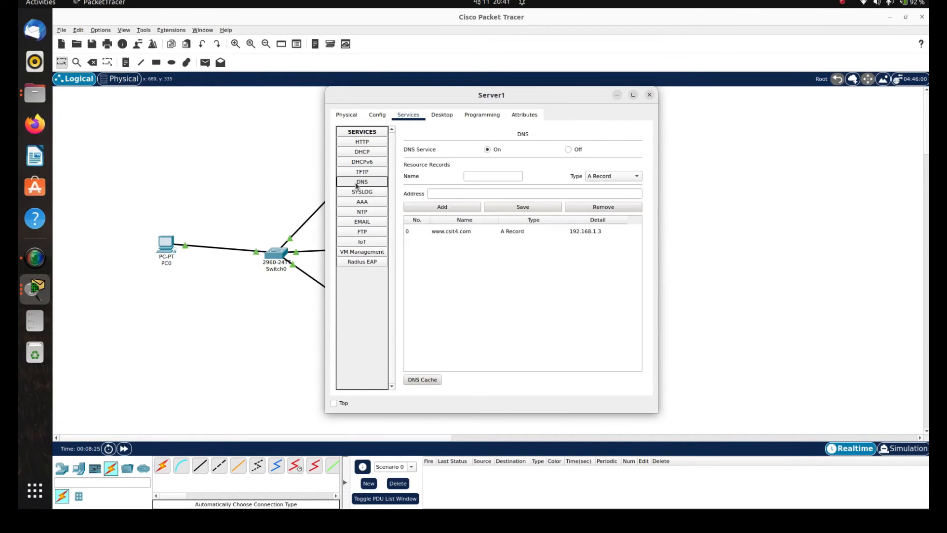
pyautogui.click(494, 176)
pyautogui.write('www.facebook.com')
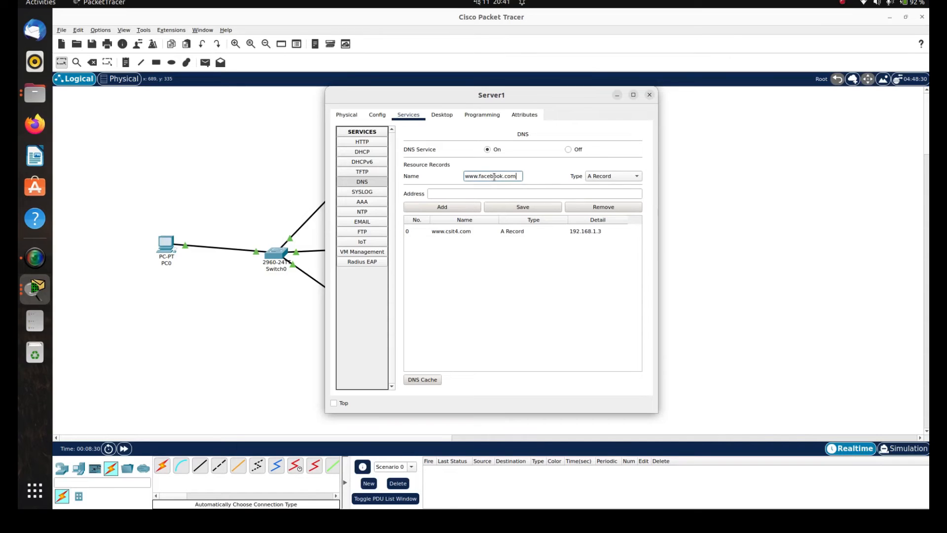
pyautogui.click(457, 194)
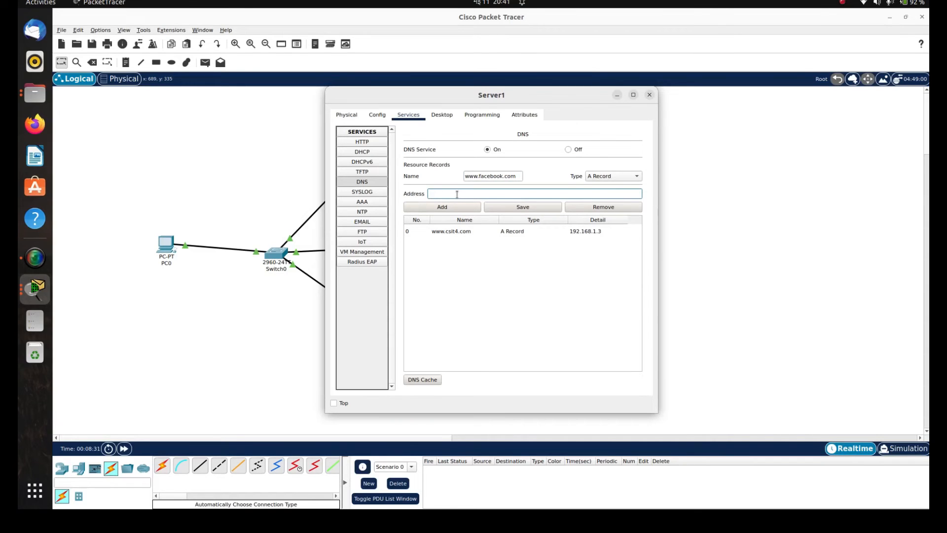
pyautogui.write('192.168.1.5')
pyautogui.click(441, 208)
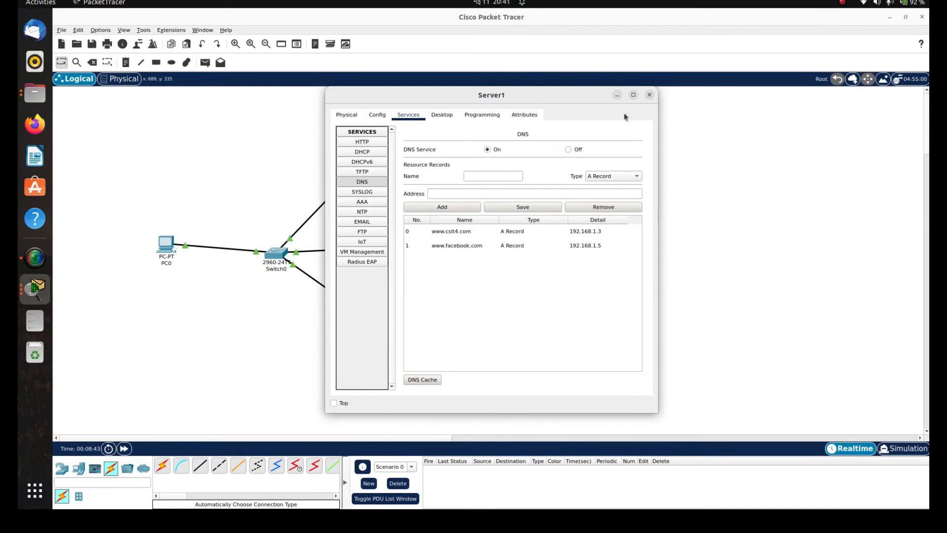
pyautogui.click(650, 95)
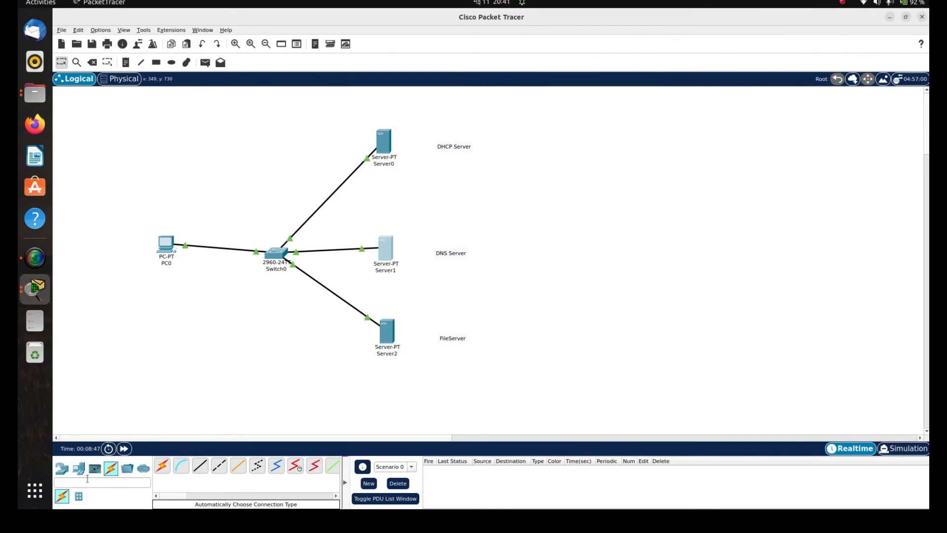
# - Add a generic server below Switch0 and cable it to the switch with an automatically chosen connection
pyautogui.click(71, 482)
pyautogui.write('s')
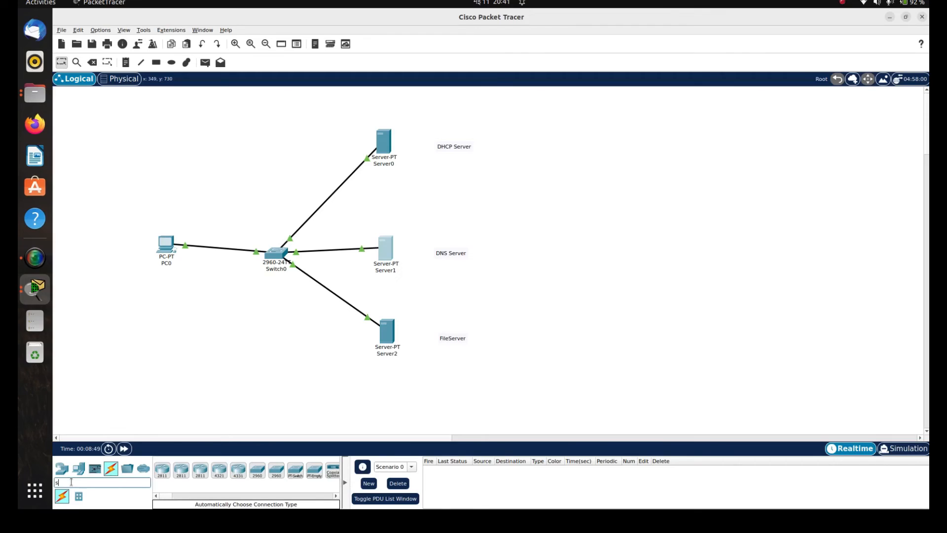
pyautogui.write('er')
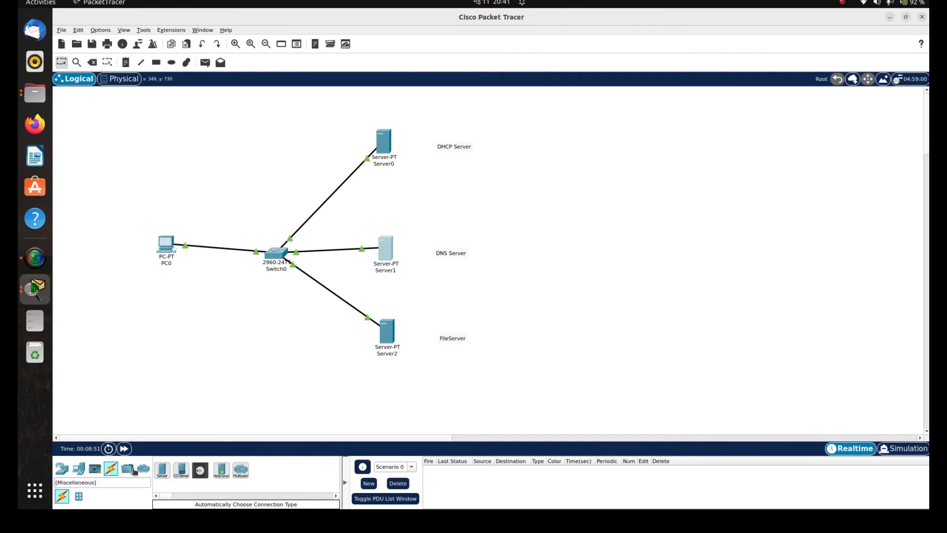
pyautogui.moveTo(162, 470); pyautogui.dragTo(299, 371)
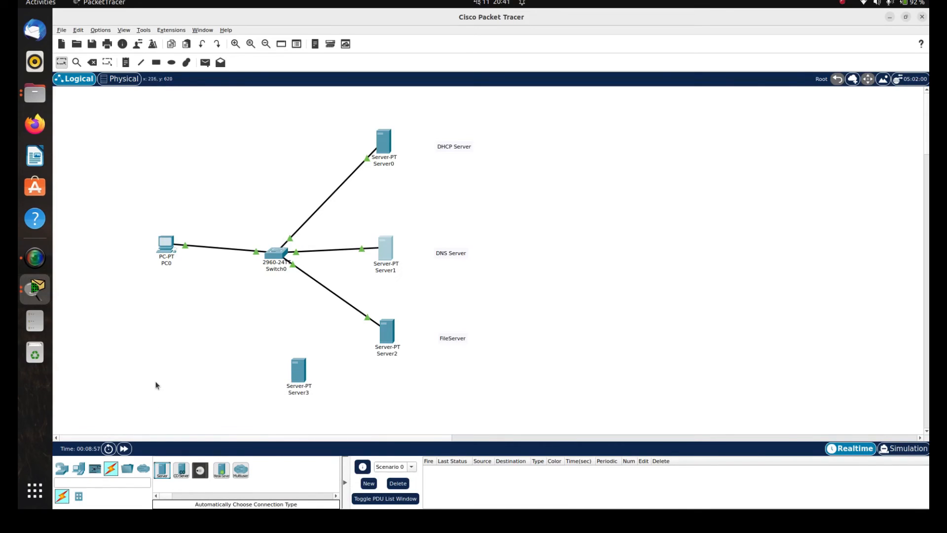
pyautogui.click(111, 469)
pyautogui.click(166, 467)
pyautogui.click(275, 254)
pyautogui.click(296, 376)
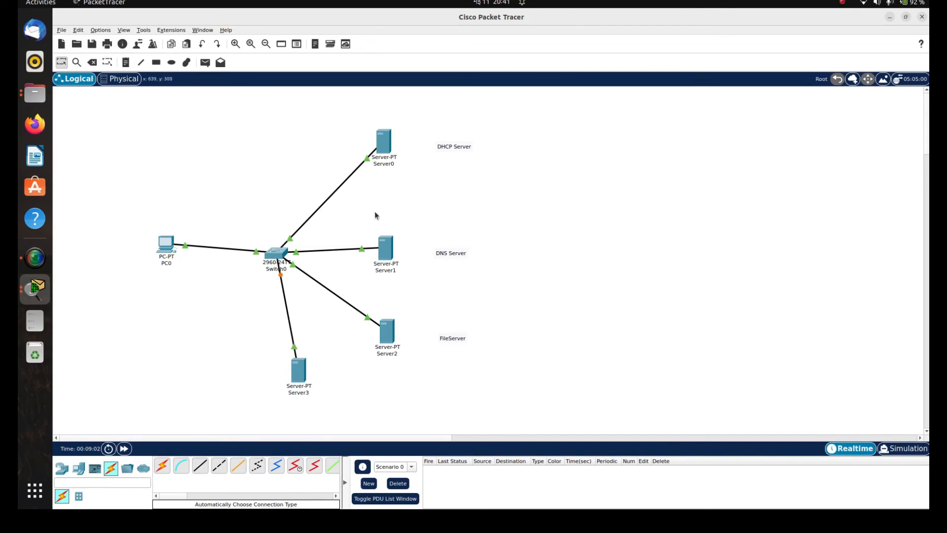
# - Place the note "Facebook Webserver" beside Server3
pyautogui.click(126, 62)
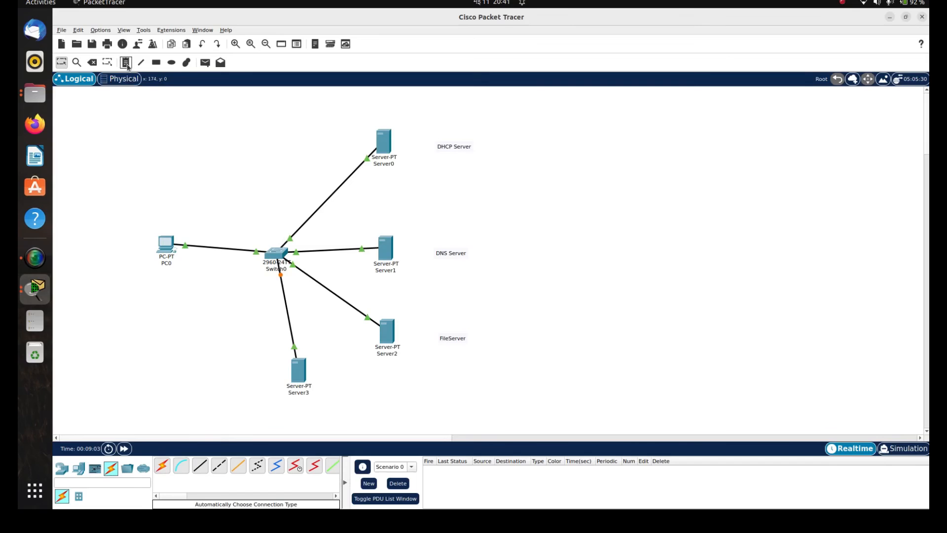
pyautogui.click(324, 393)
pyautogui.write('FA')
pyautogui.write('acebook Webserver')
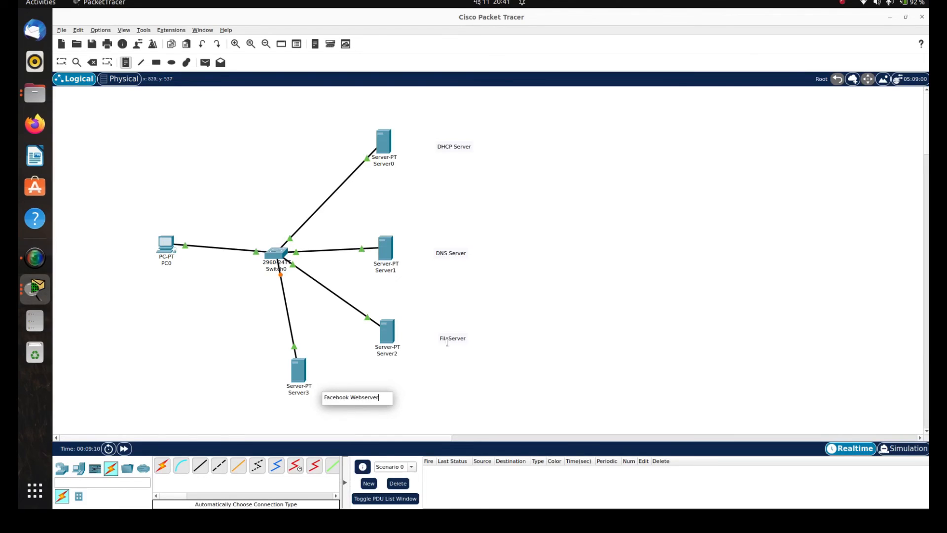
# - Change the note beside Server2 to "CSIT4 FileServer" and leave the Facebook Webserver note as it is
pyautogui.click(447, 341)
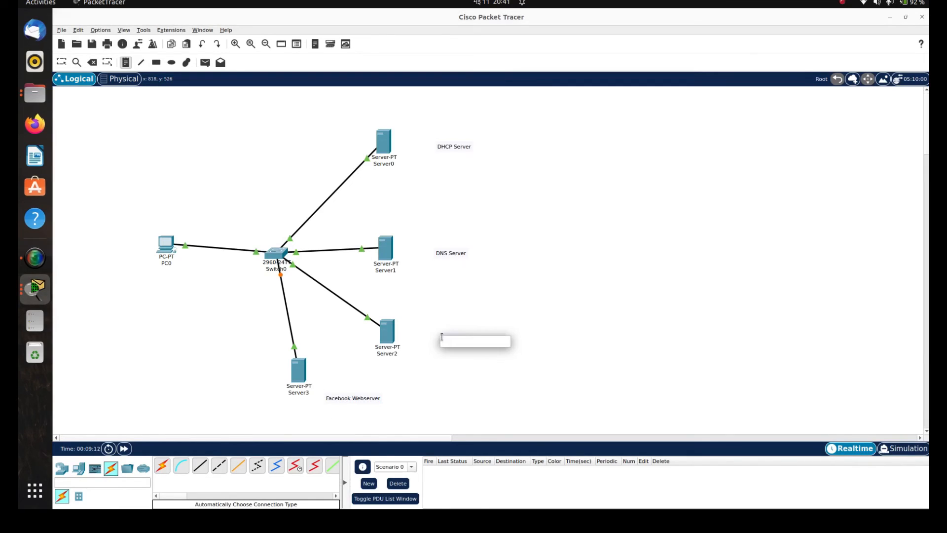
pyautogui.click(438, 337)
pyautogui.write('CSIT$ FileServer')
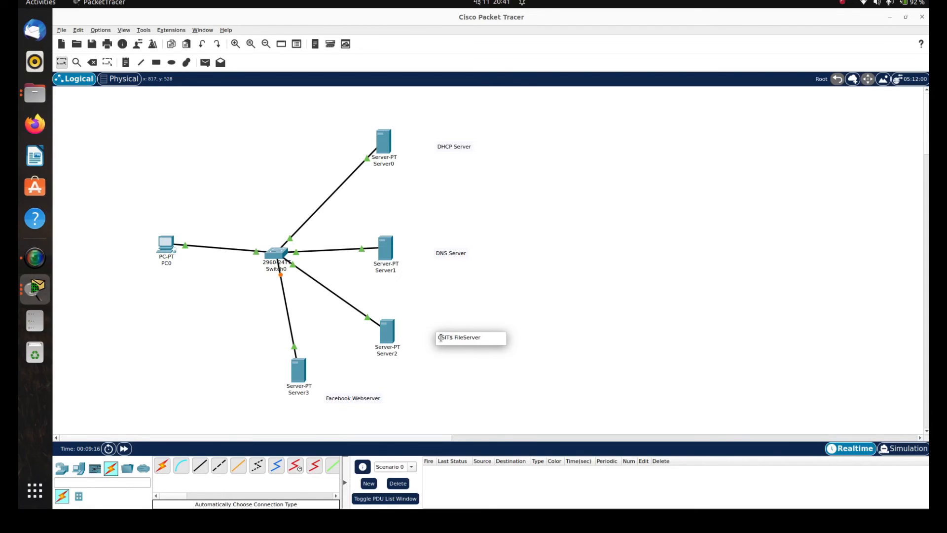
pyautogui.press('BackSpace')
pyautogui.press('BackSpace')
pyautogui.write('4')
pyautogui.click(537, 341)
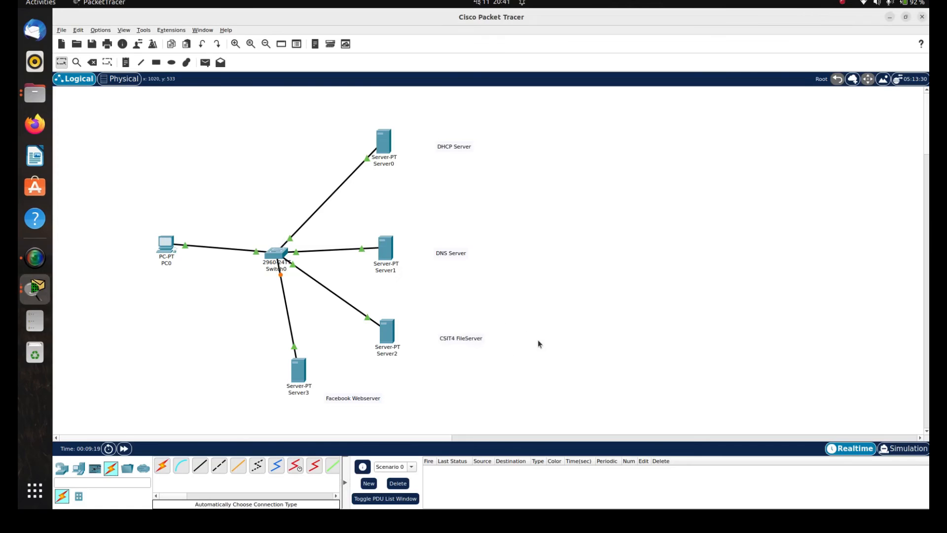
pyautogui.doubleClick(356, 397)
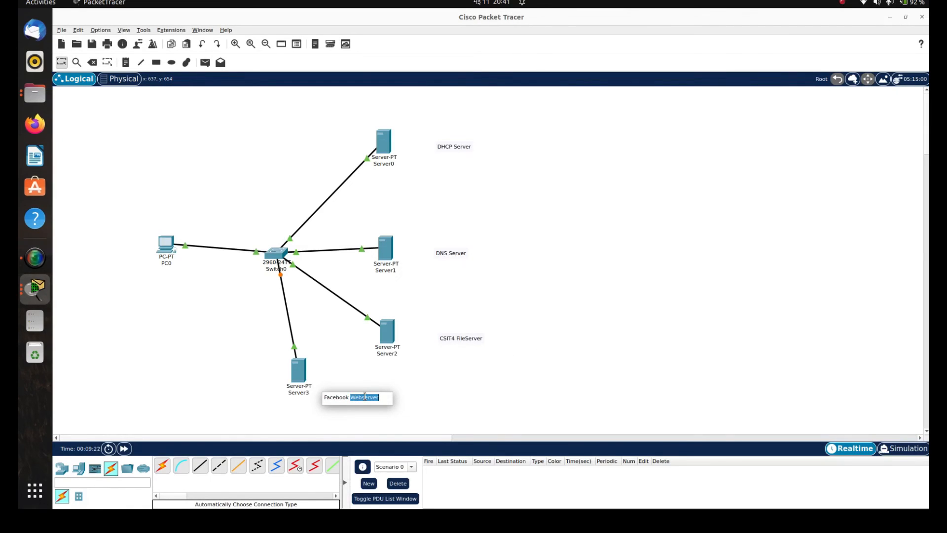
pyautogui.click(456, 395)
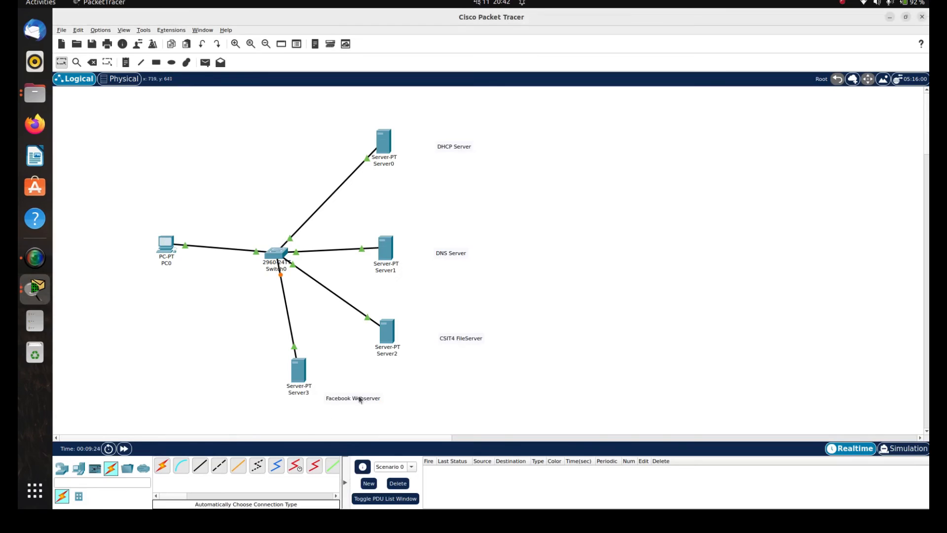
# - Give Server3 the static IP 192.168.1.8, subnet mask 255.255.255.0, default gateway 192.168.1.1 and DNS server 192.168.1.2
pyautogui.click(298, 374)
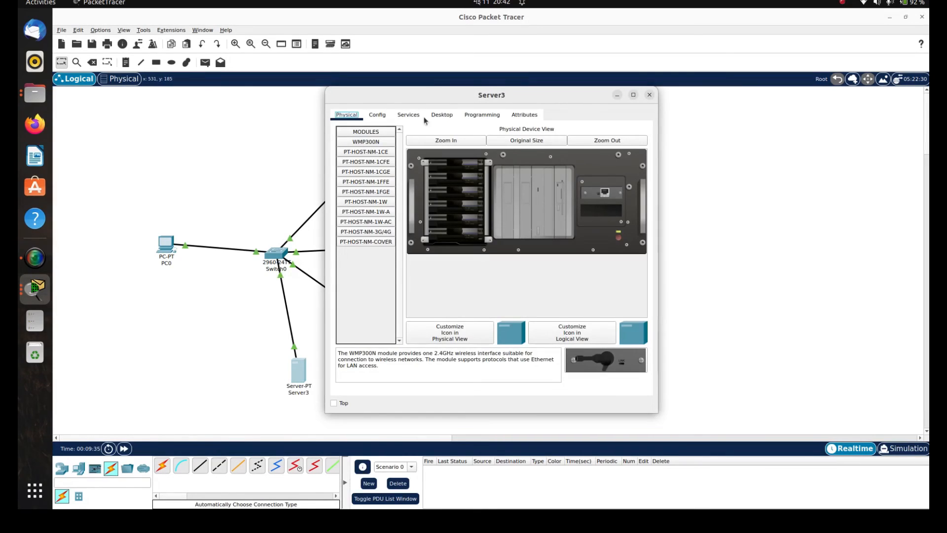
pyautogui.click(442, 115)
pyautogui.click(372, 154)
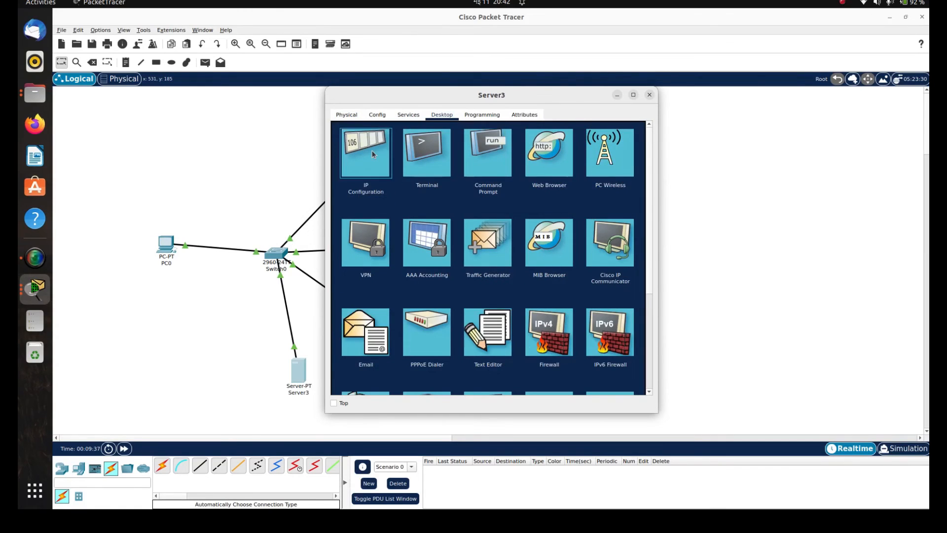
pyautogui.click(459, 174)
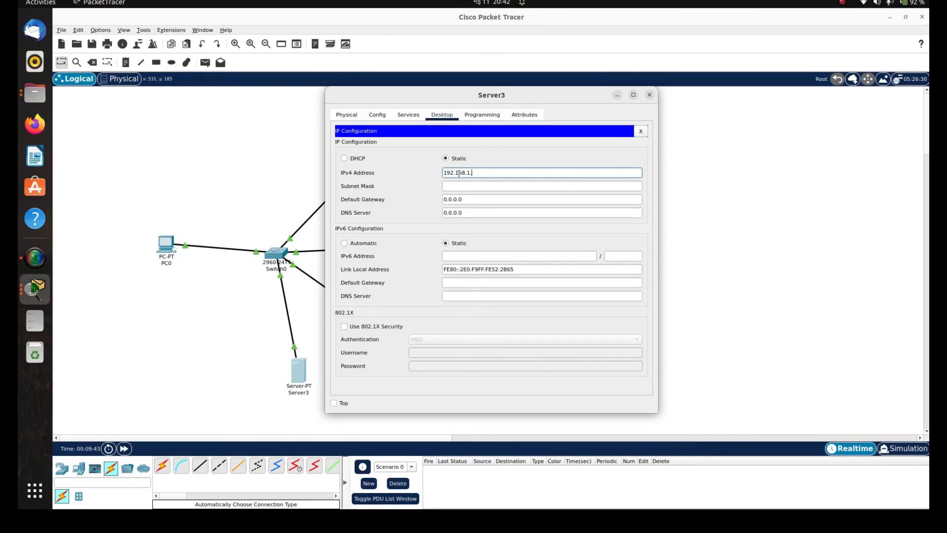
pyautogui.press('Tab')
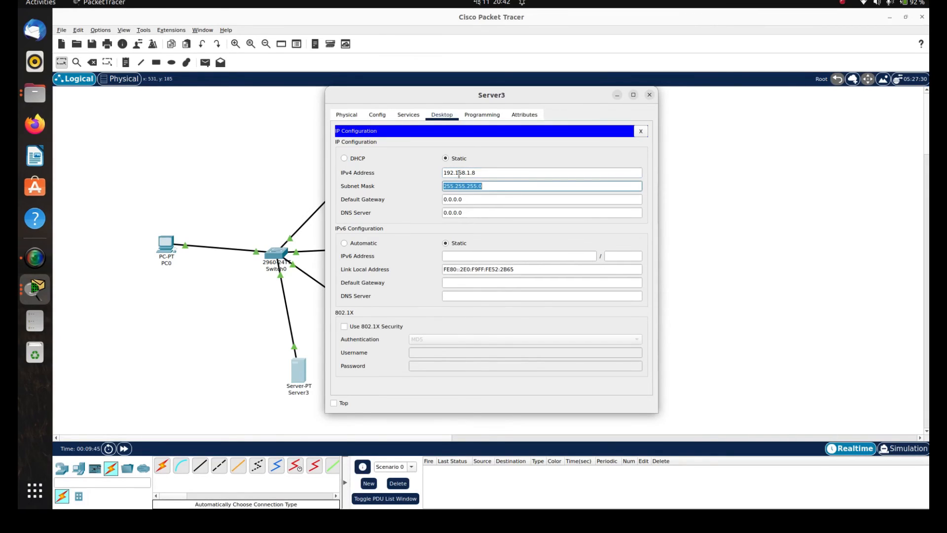
pyautogui.press('Tab')
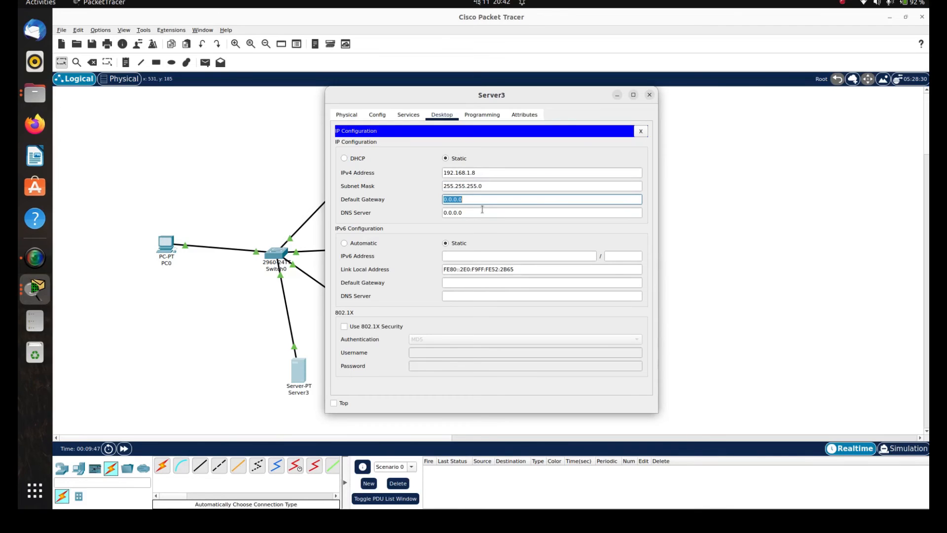
pyautogui.write('192.168.1.1')
pyautogui.press('Tab')
pyautogui.write('1')
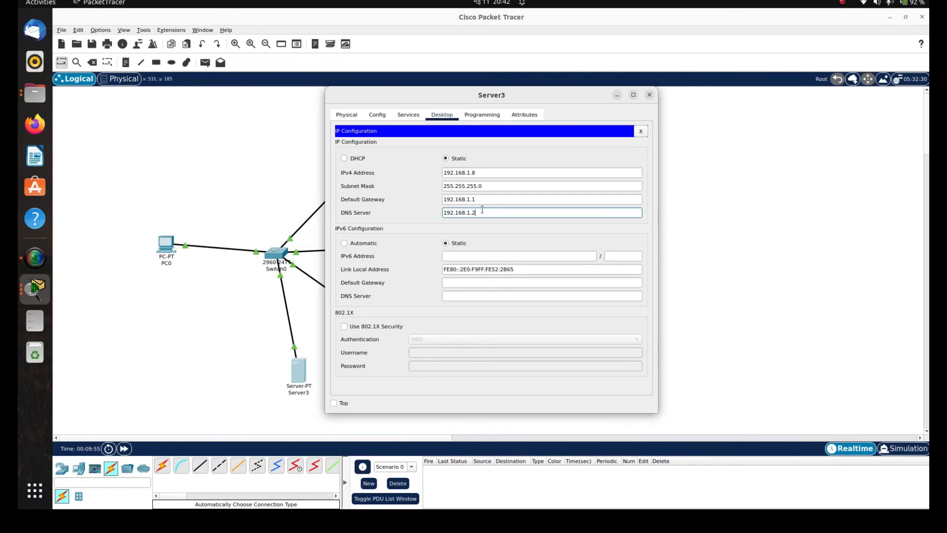
# - Replace the content inside the html tags of Server3's index.html with the h1 heading "Welcome to facebook", save by overwriting, and close the window
pyautogui.click(408, 116)
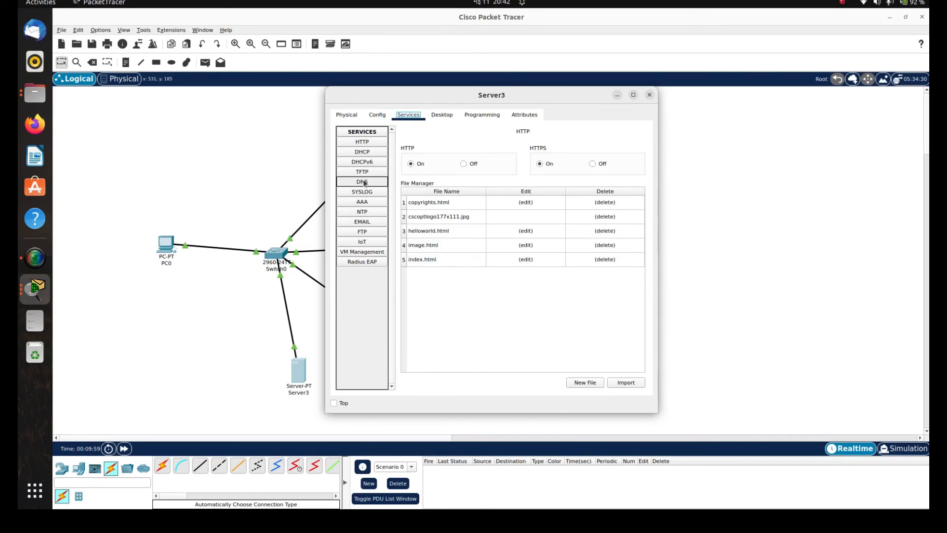
pyautogui.click(525, 259)
pyautogui.keyDown('shift'); pyautogui.click(402, 157); pyautogui.keyUp('shift')
pyautogui.press('BackSpace')
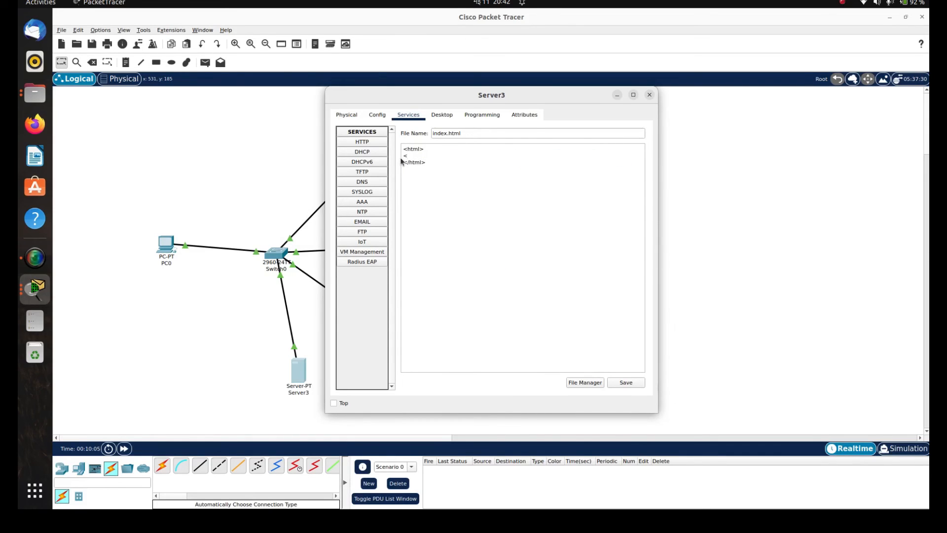
pyautogui.write('<h1> WE')
pyautogui.press('BackSpace')
pyautogui.write('elcome to facebook</h1>')
pyautogui.click(627, 386)
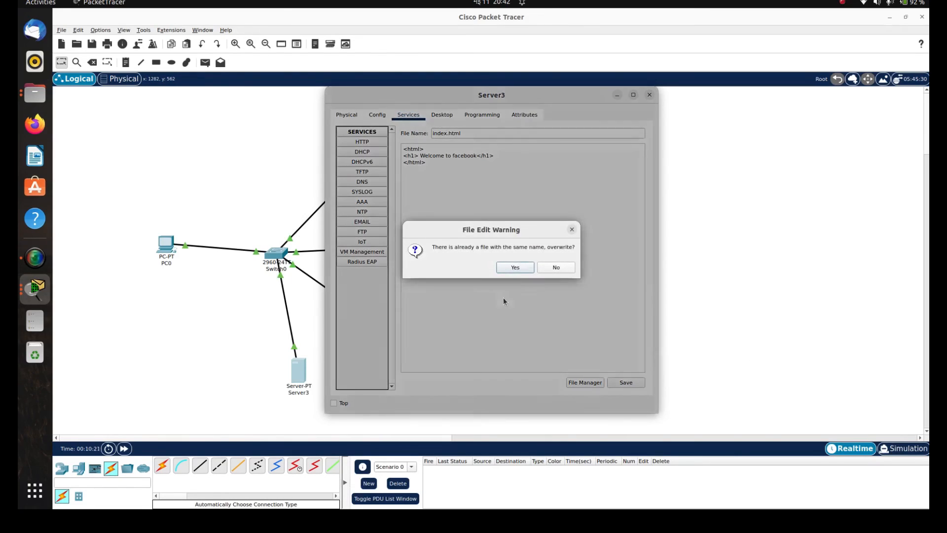
pyautogui.click(523, 270)
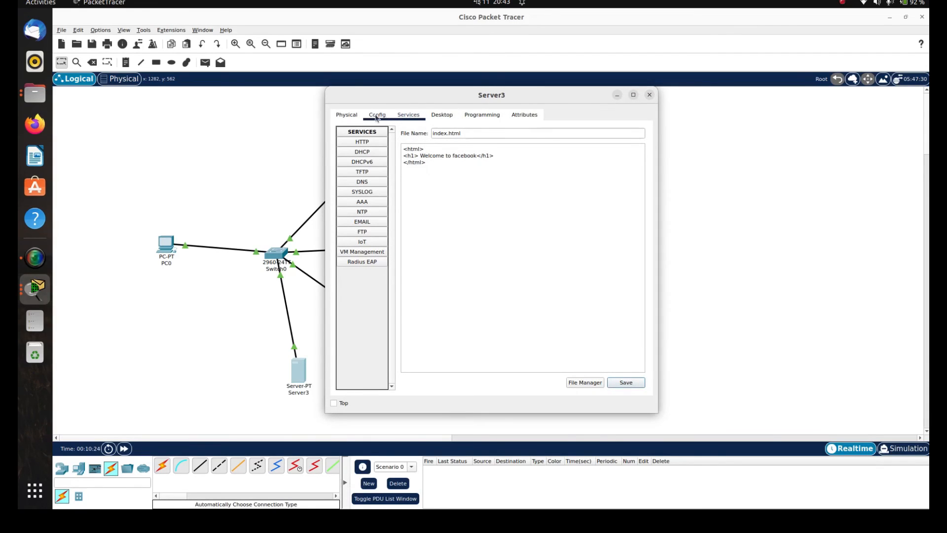
pyautogui.click(648, 94)
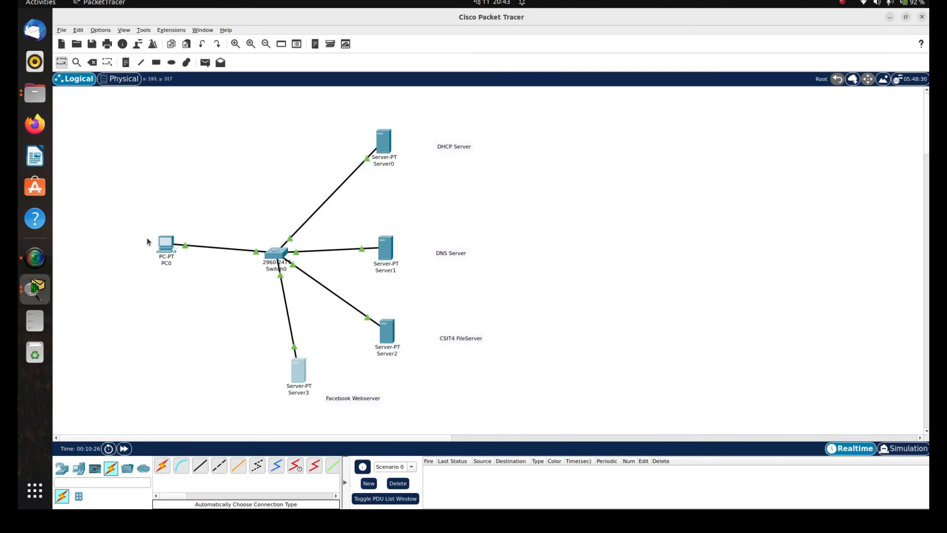
pyautogui.click(162, 245)
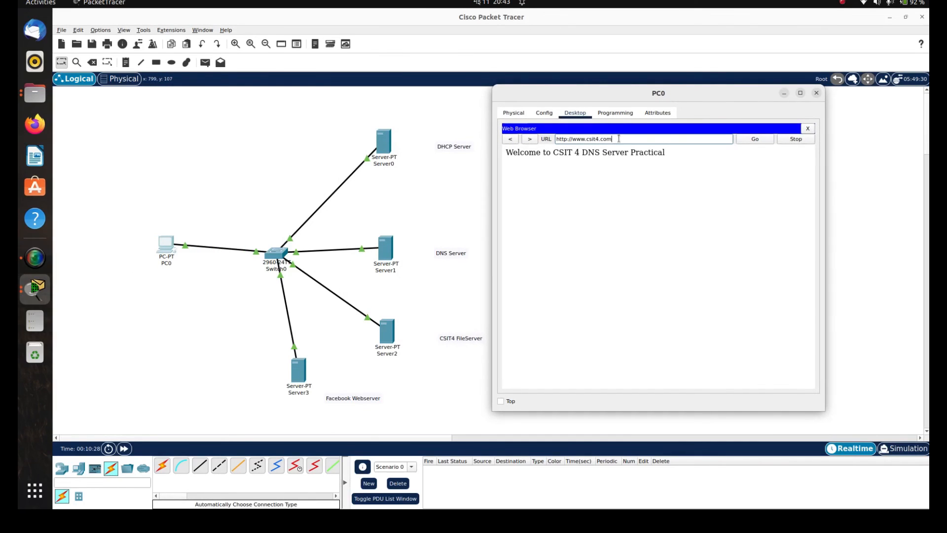
pyautogui.moveTo(612, 139); pyautogui.dragTo(549, 137)
pyautogui.write('www.facebook.')
pyautogui.click(760, 142)
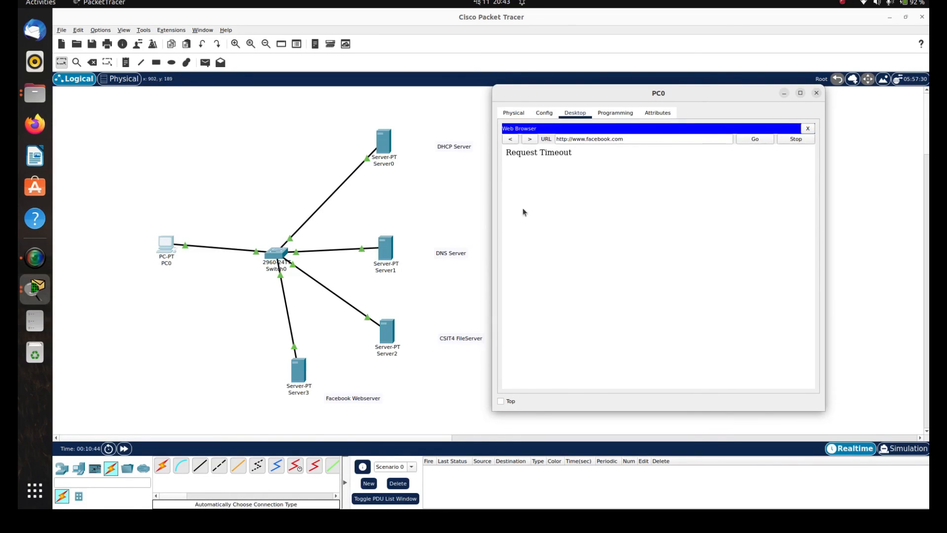
pyautogui.click(390, 252)
pyautogui.click(390, 253)
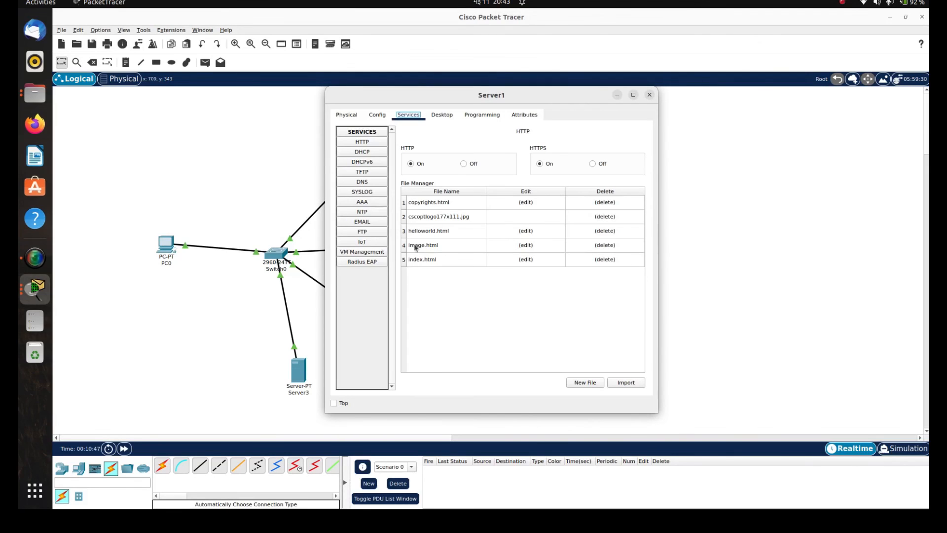
pyautogui.click(364, 182)
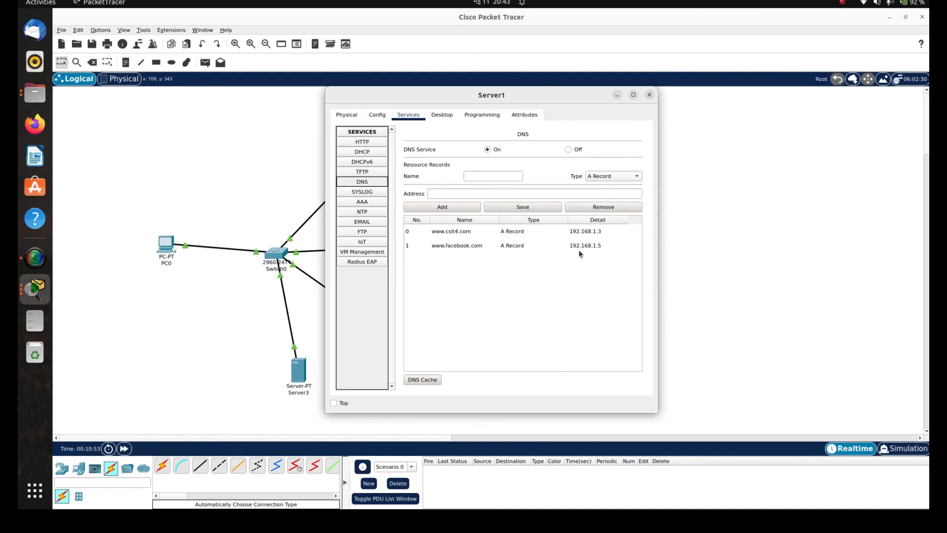
pyautogui.click(649, 95)
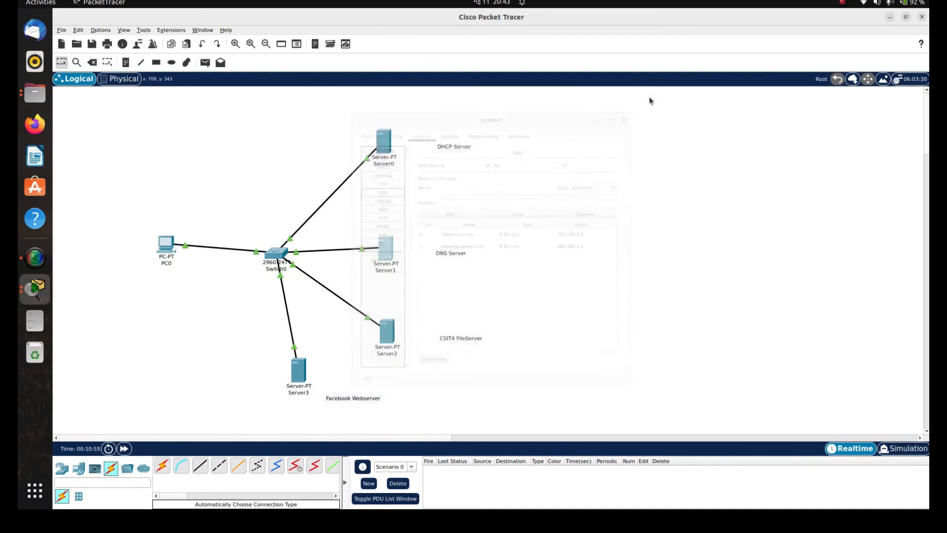
# - Change Server3's static IPv4 address to 192.168.1.5 and close its window
pyautogui.click(298, 370)
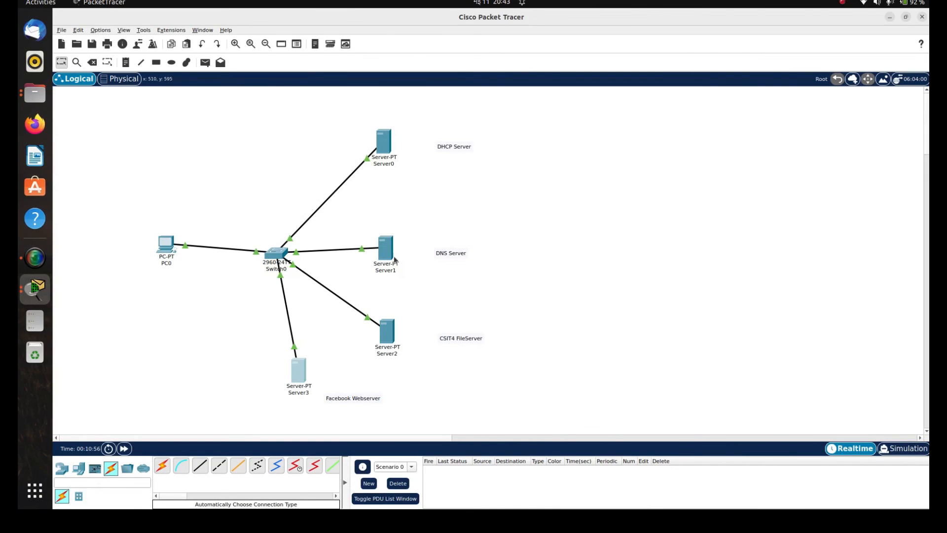
pyautogui.click(446, 116)
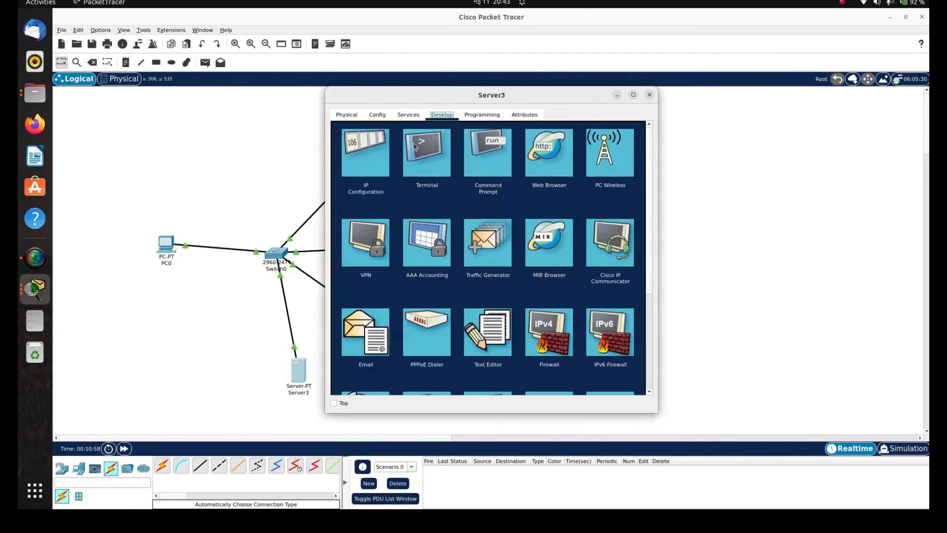
pyautogui.click(366, 152)
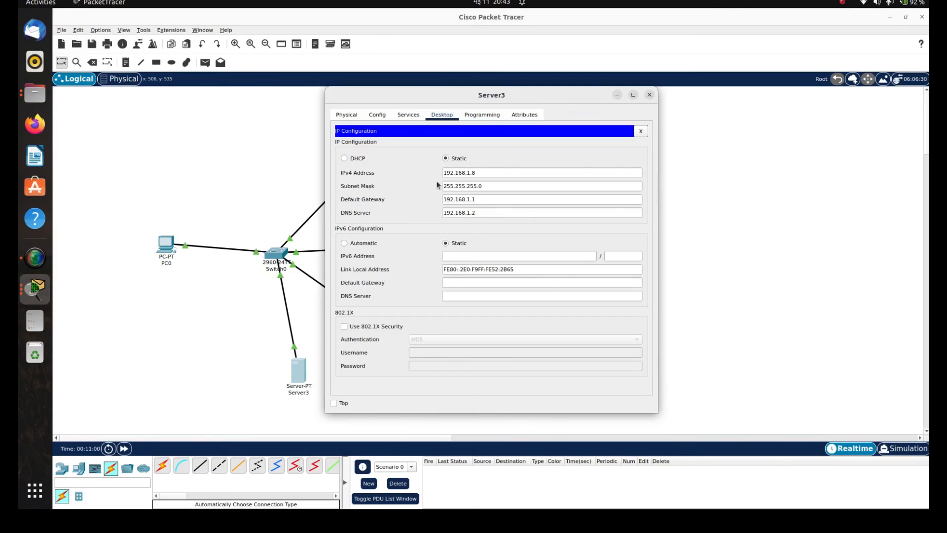
pyautogui.click(489, 173)
pyautogui.write('5')
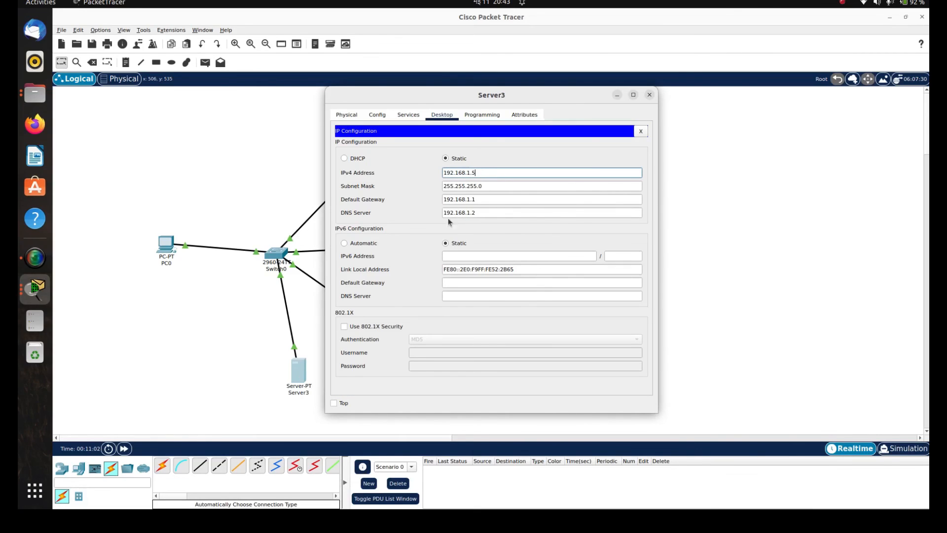
pyautogui.click(649, 96)
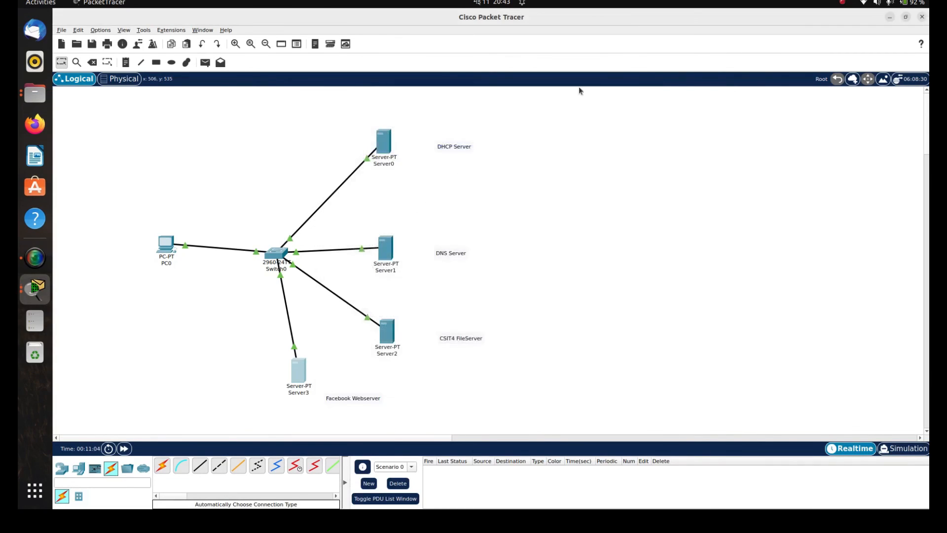
pyautogui.click(164, 250)
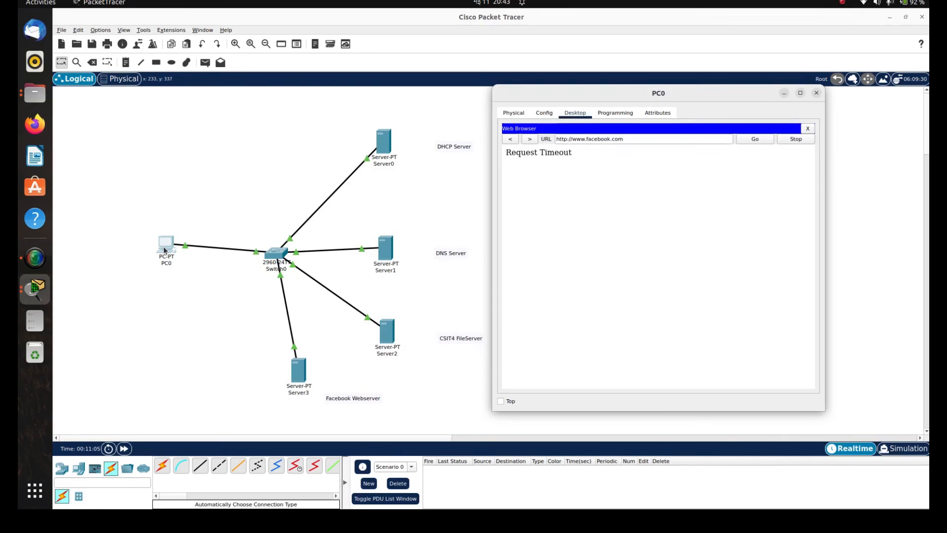
pyautogui.click(755, 139)
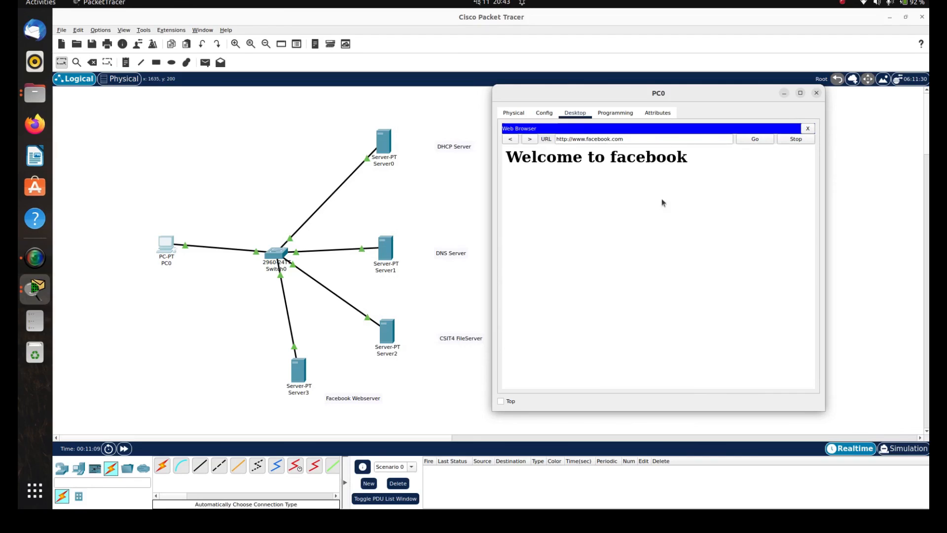